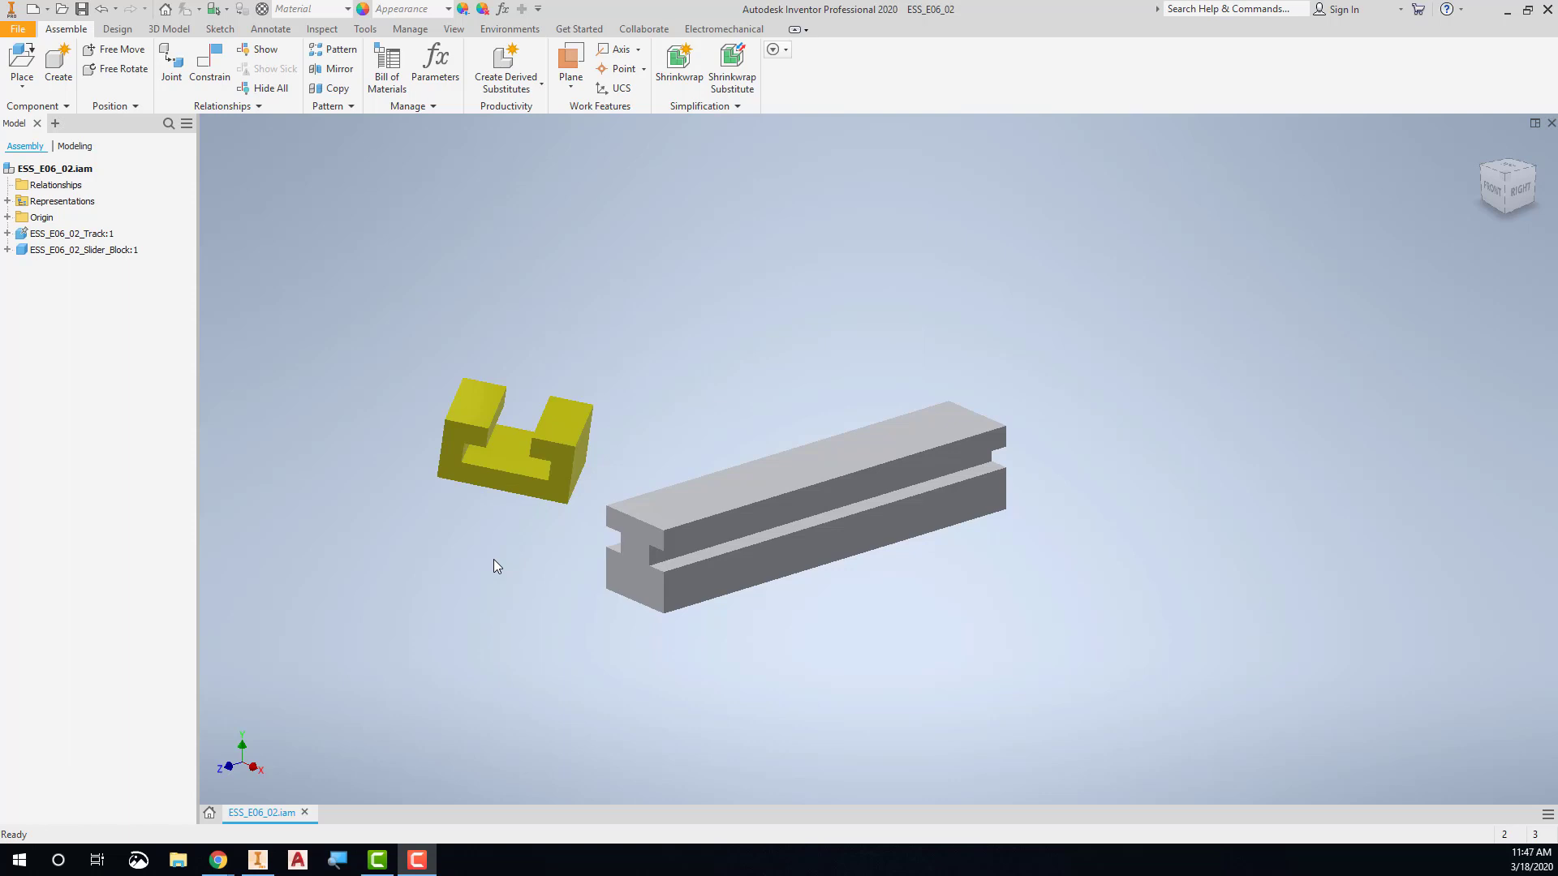
- Join the slider block's inner channel face centre to the track's top face centre with an automatic joint, and test moving the block
{"action": "left_click", "coordinate": [662, 558]}
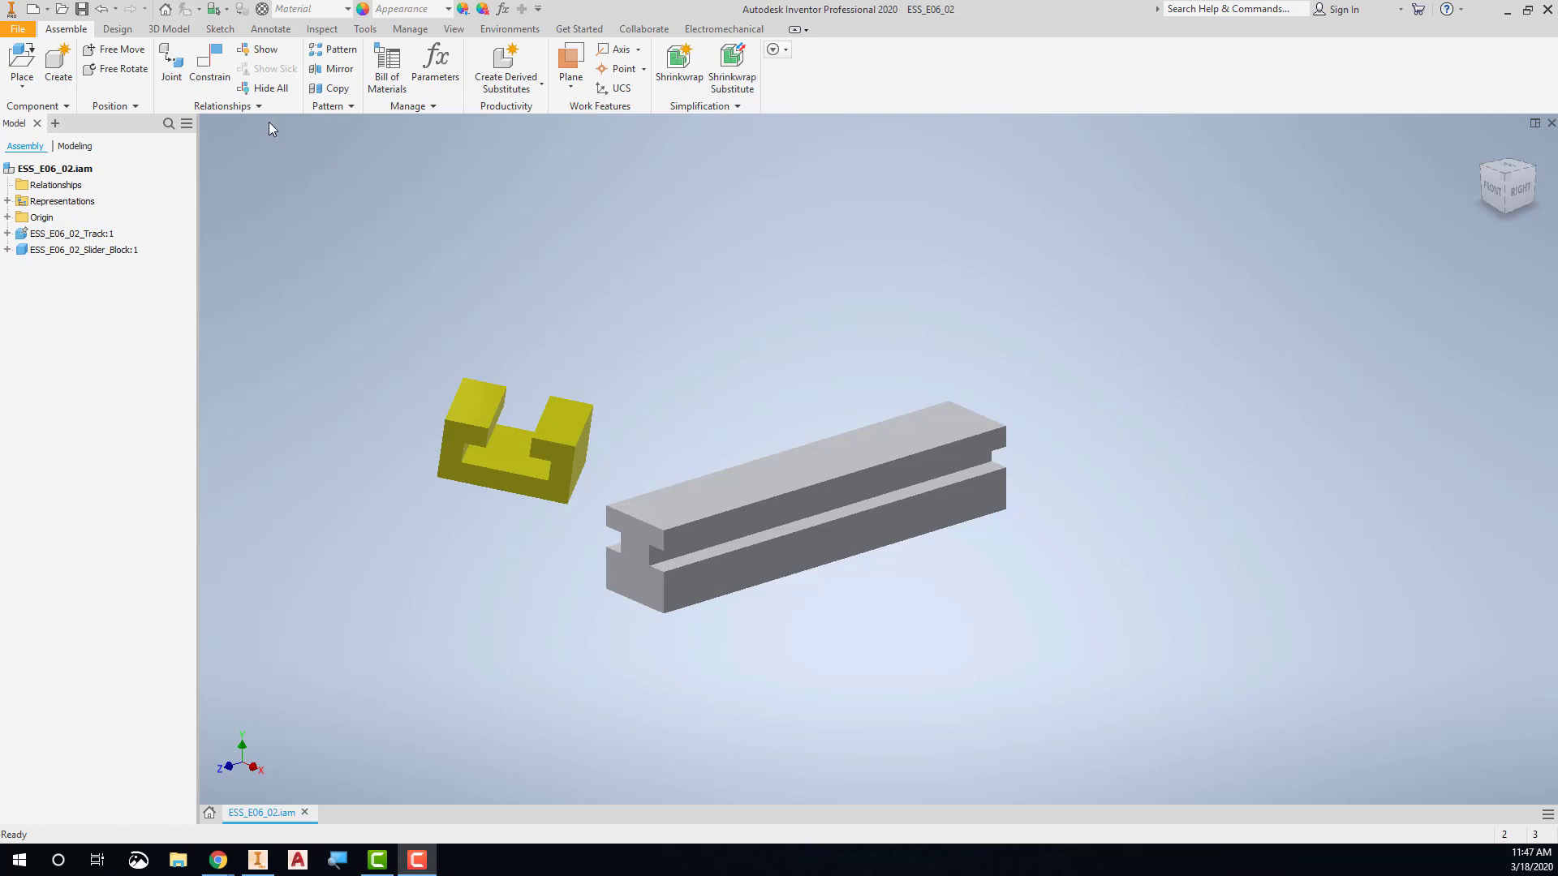
{"action": "left_click", "coordinate": [172, 65]}
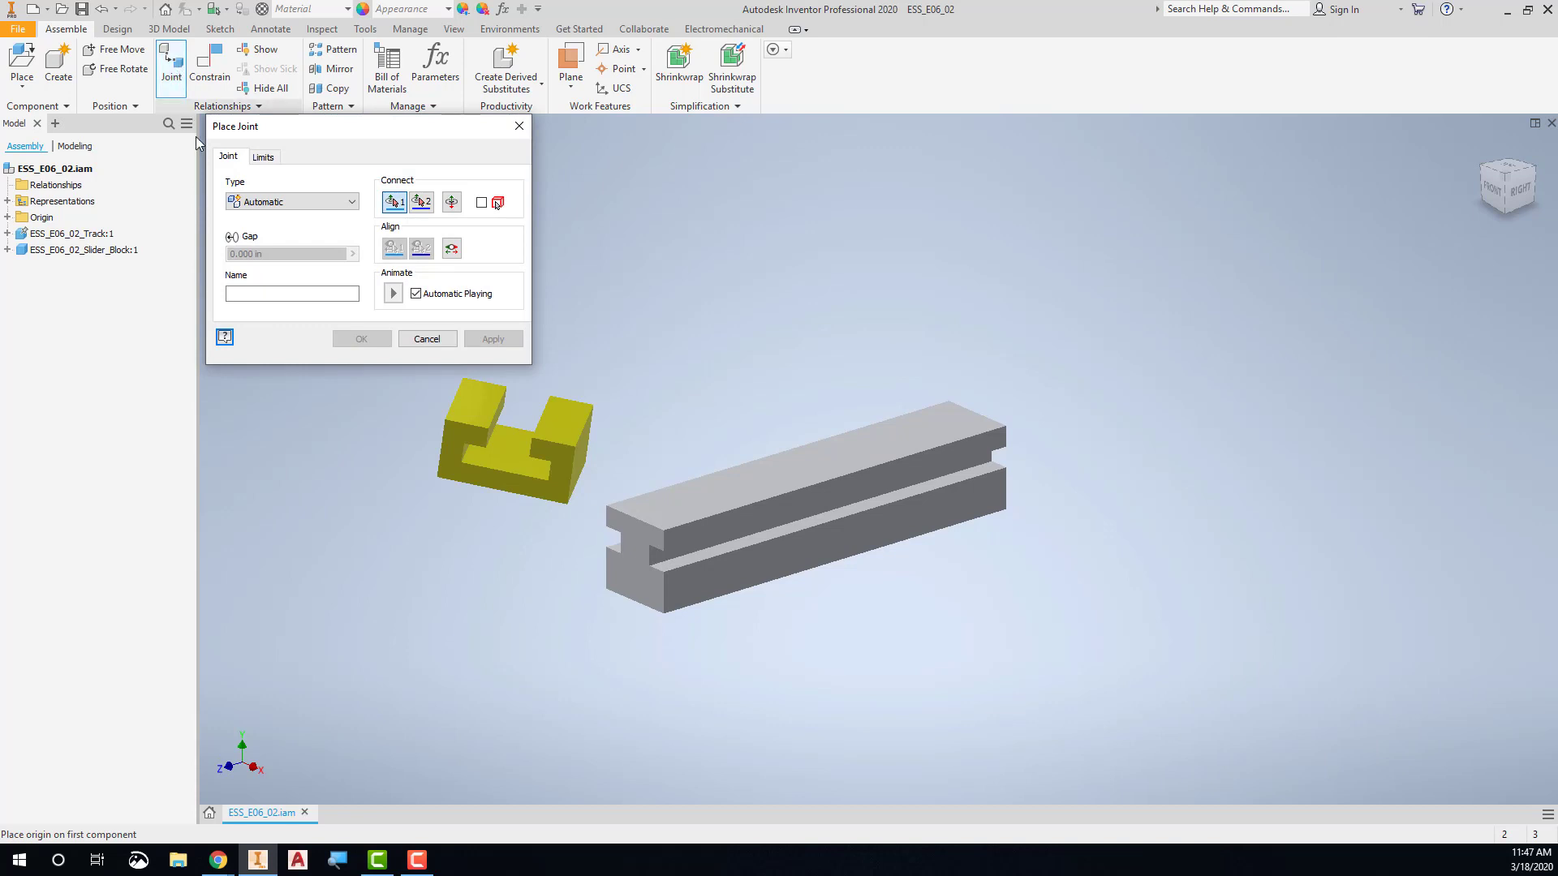
{"action": "left_click", "coordinate": [318, 203]}
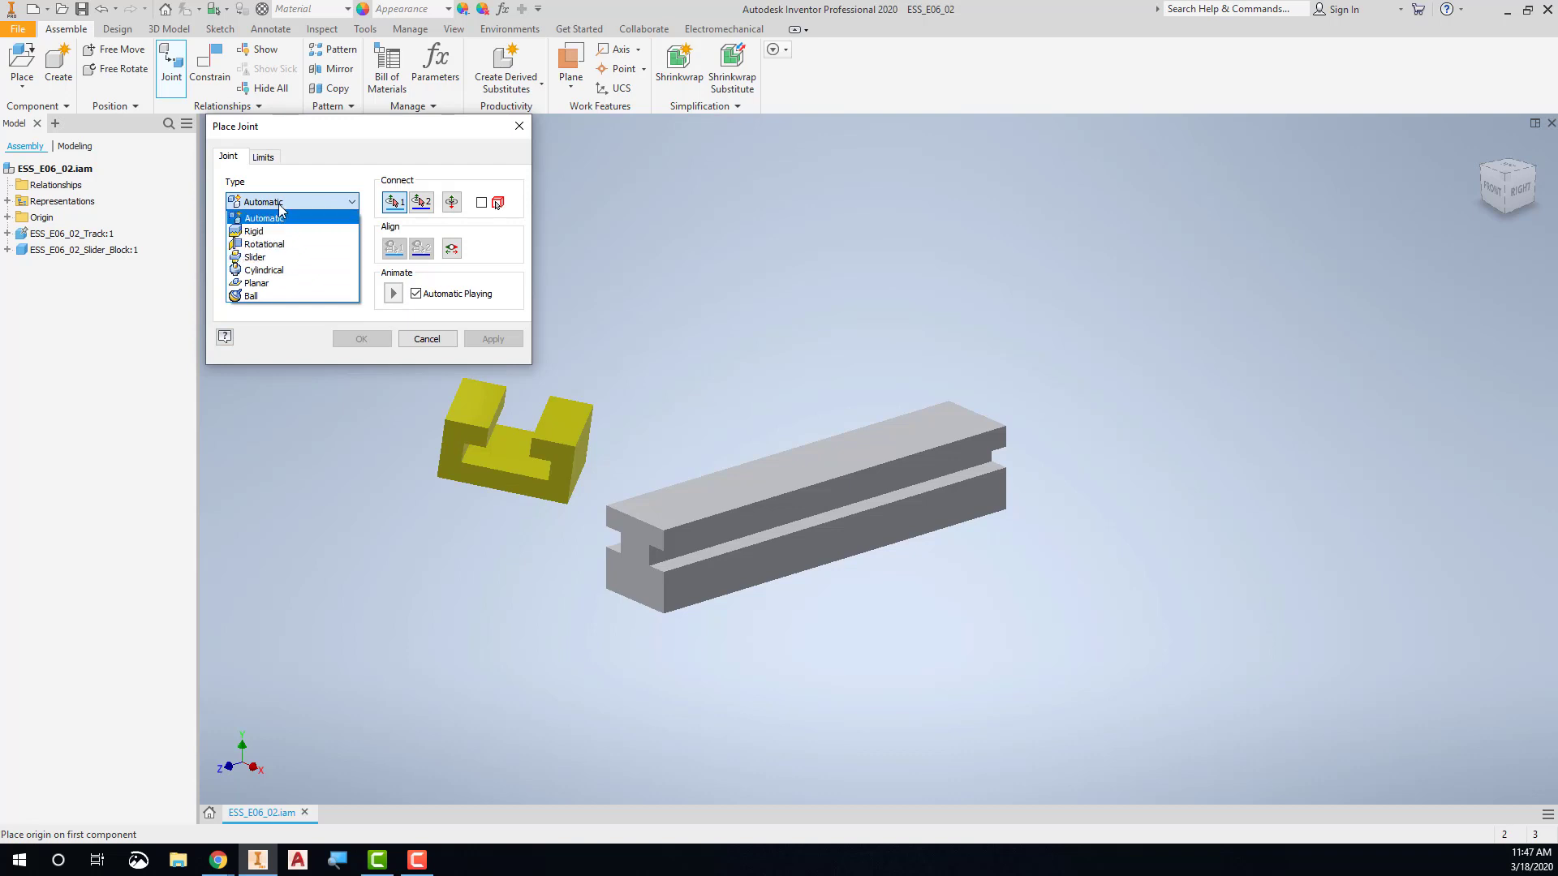
{"action": "left_click", "coordinate": [279, 206]}
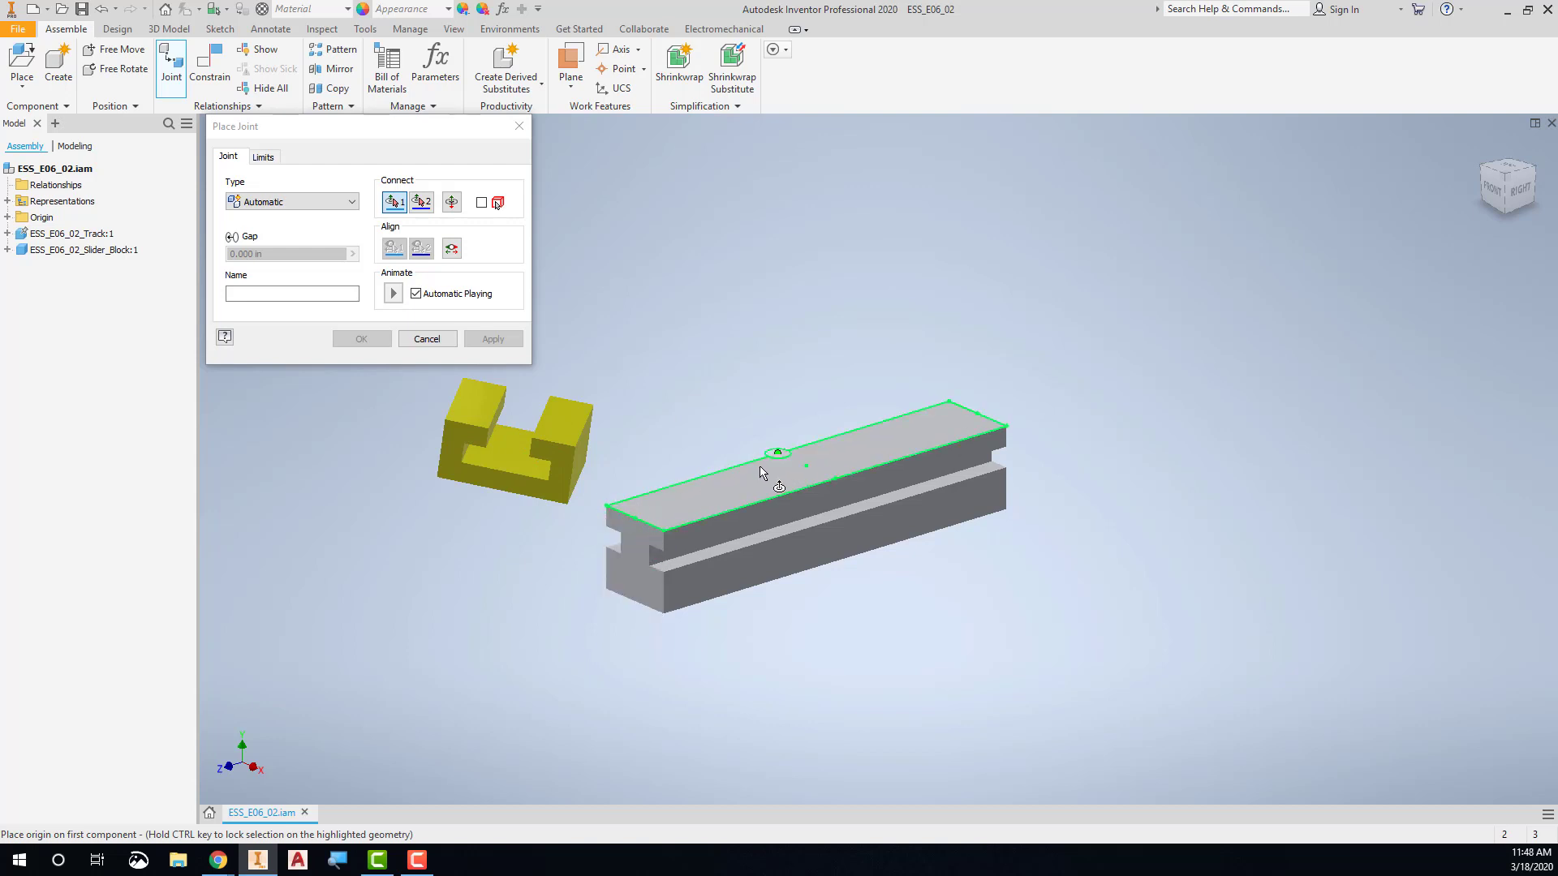
{"action": "left_click", "coordinate": [513, 453]}
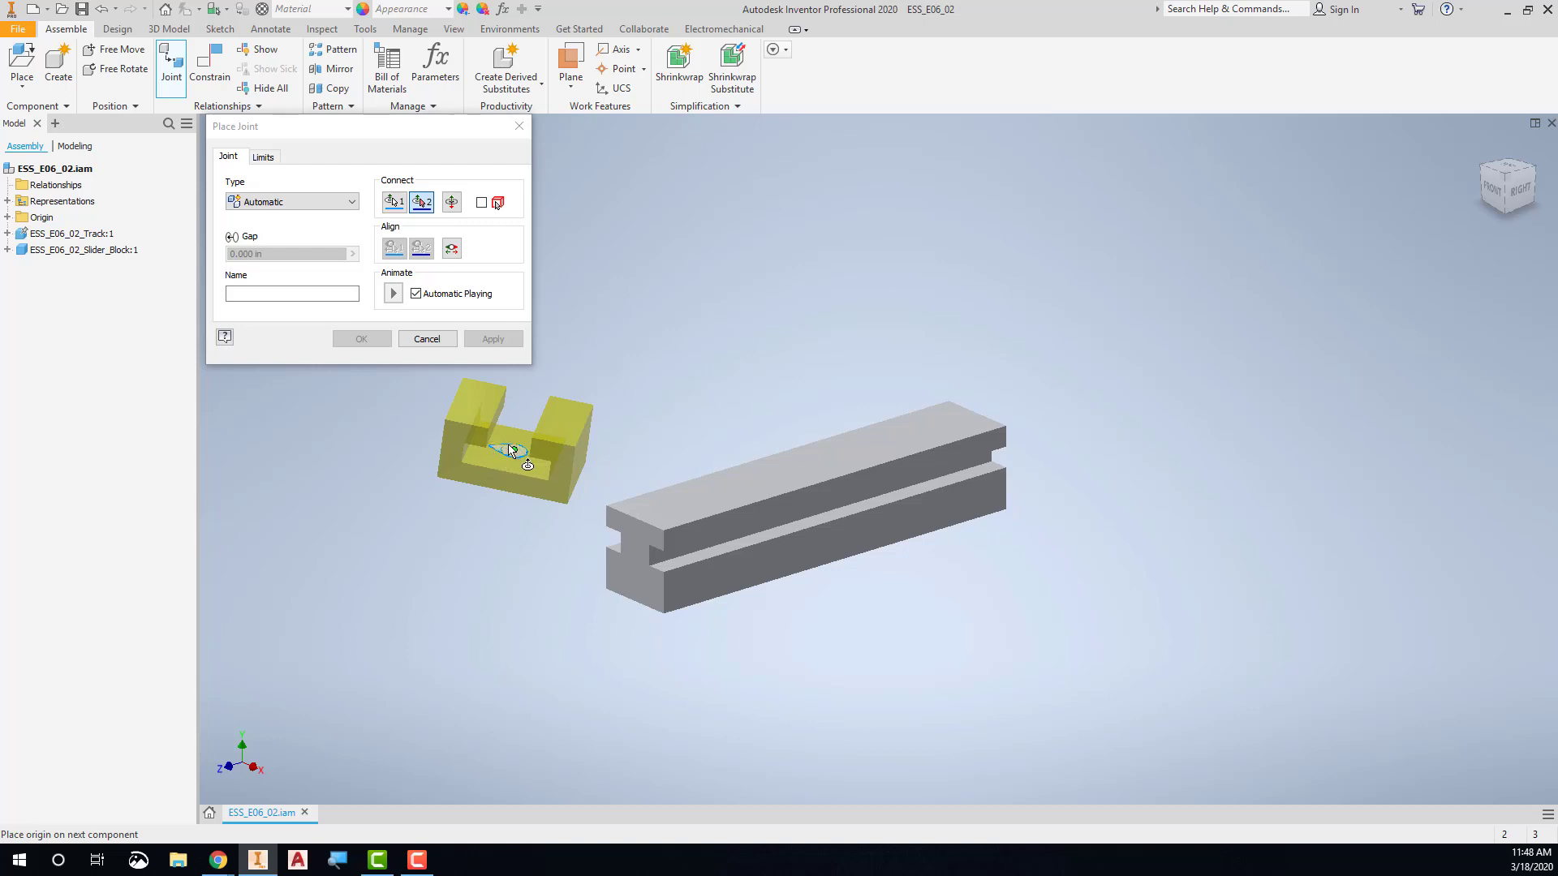
{"action": "left_click", "coordinate": [798, 469]}
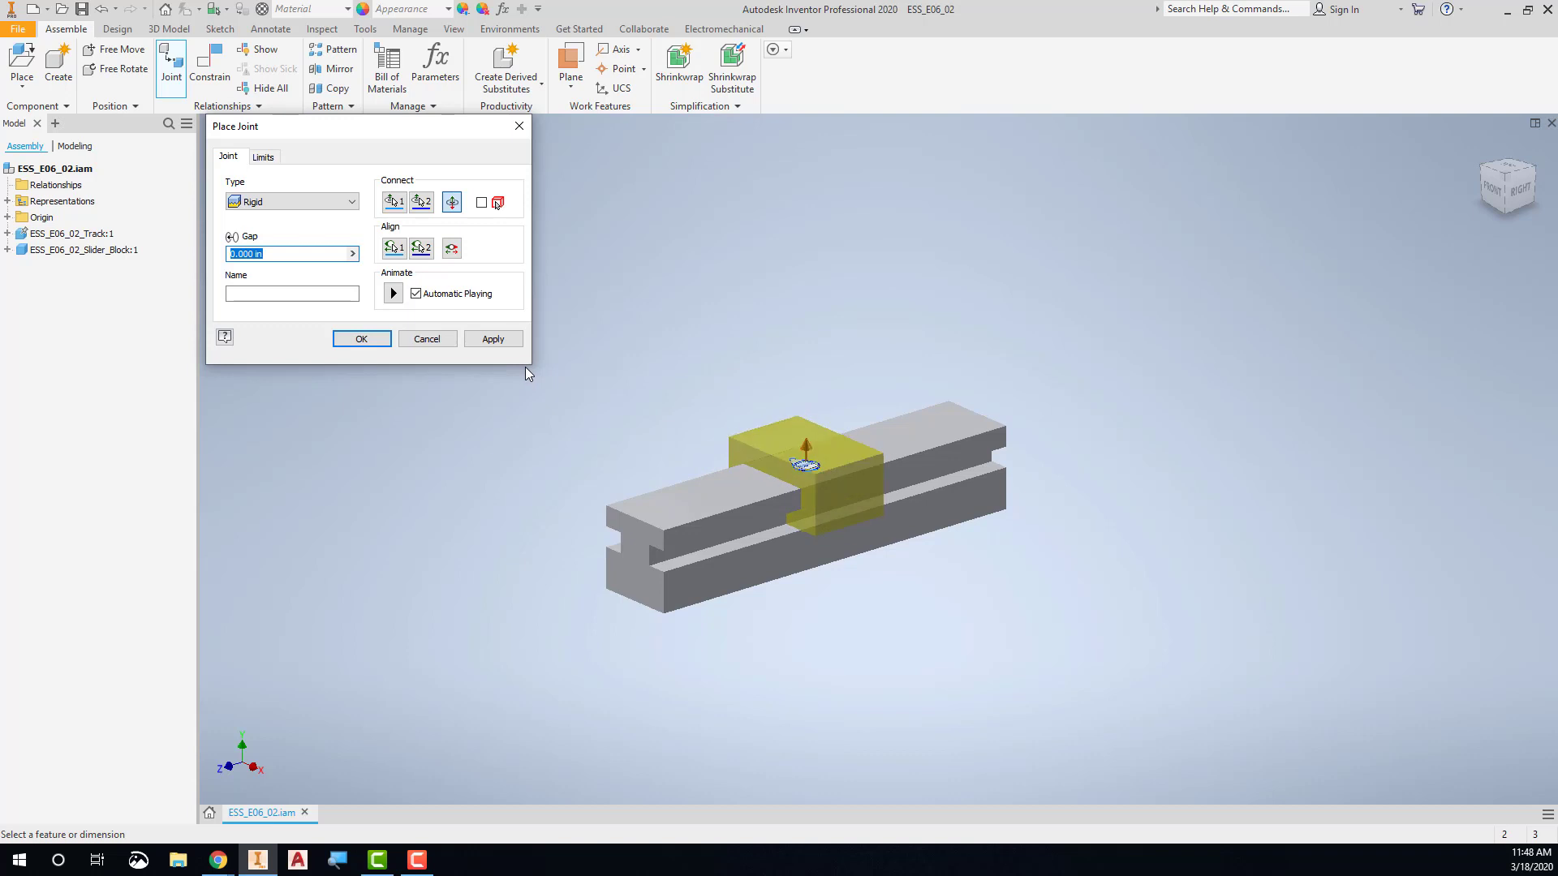
{"action": "left_click", "coordinate": [394, 293]}
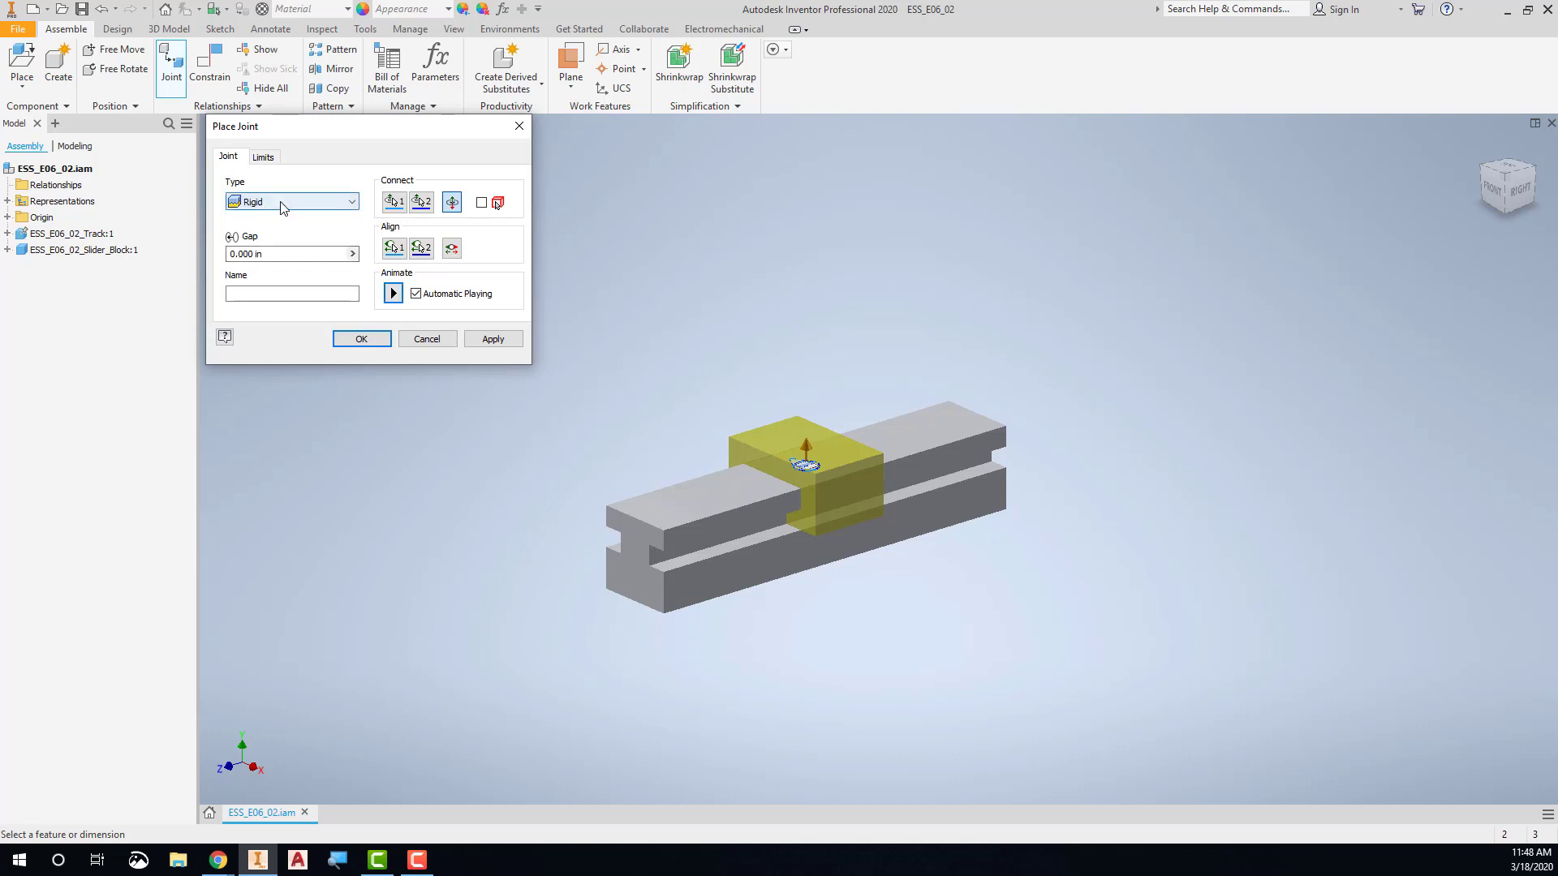
{"action": "left_click", "coordinate": [361, 339]}
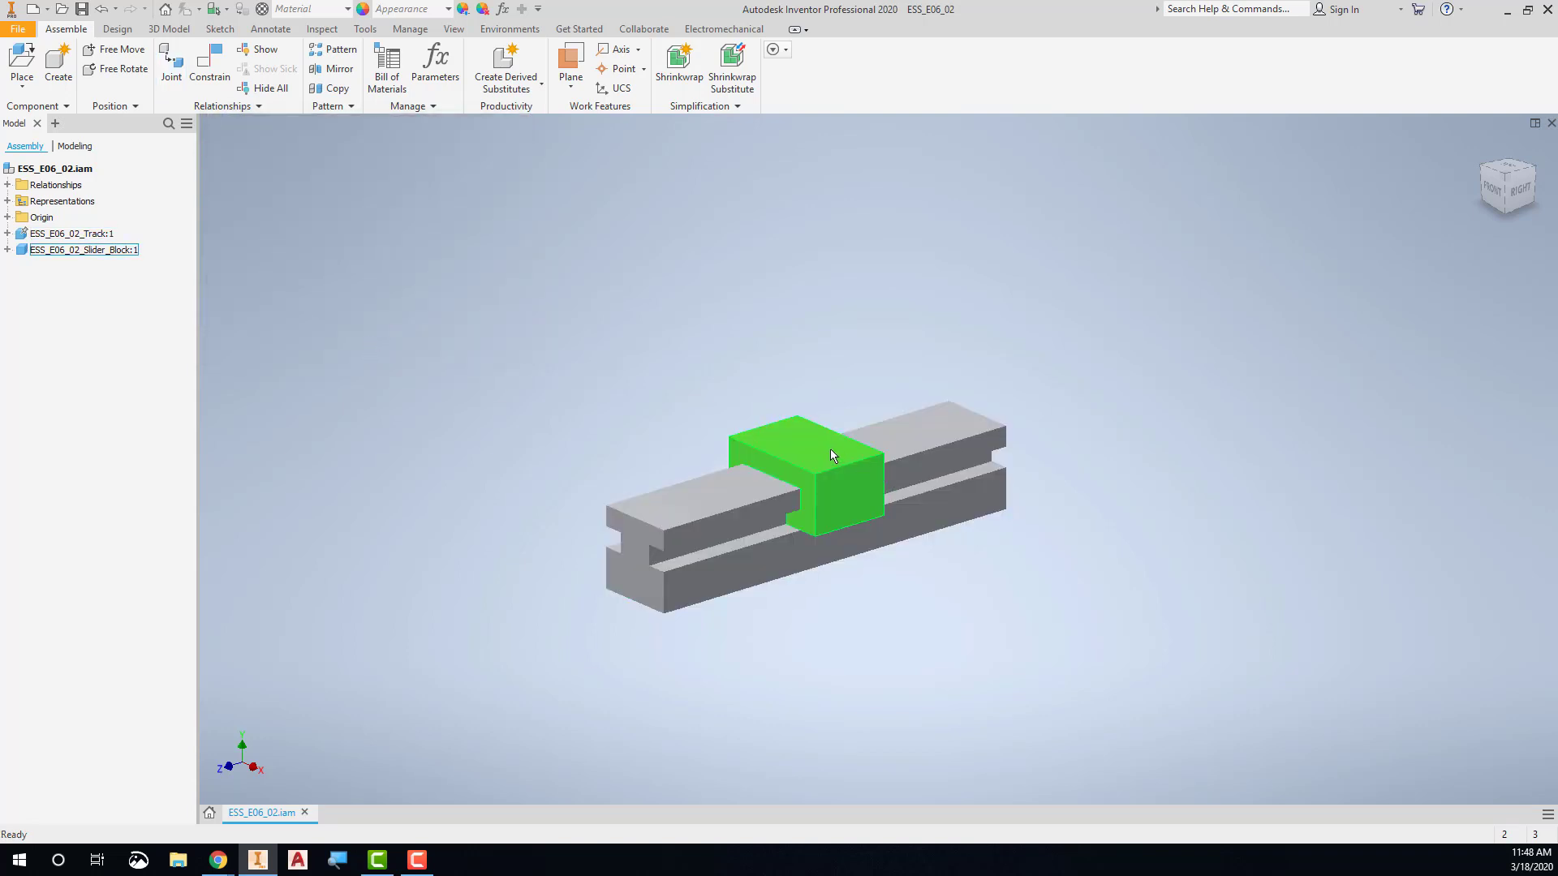
{"action": "left_click_drag", "start_coordinate": [829, 446], "coordinate": [820, 441]}
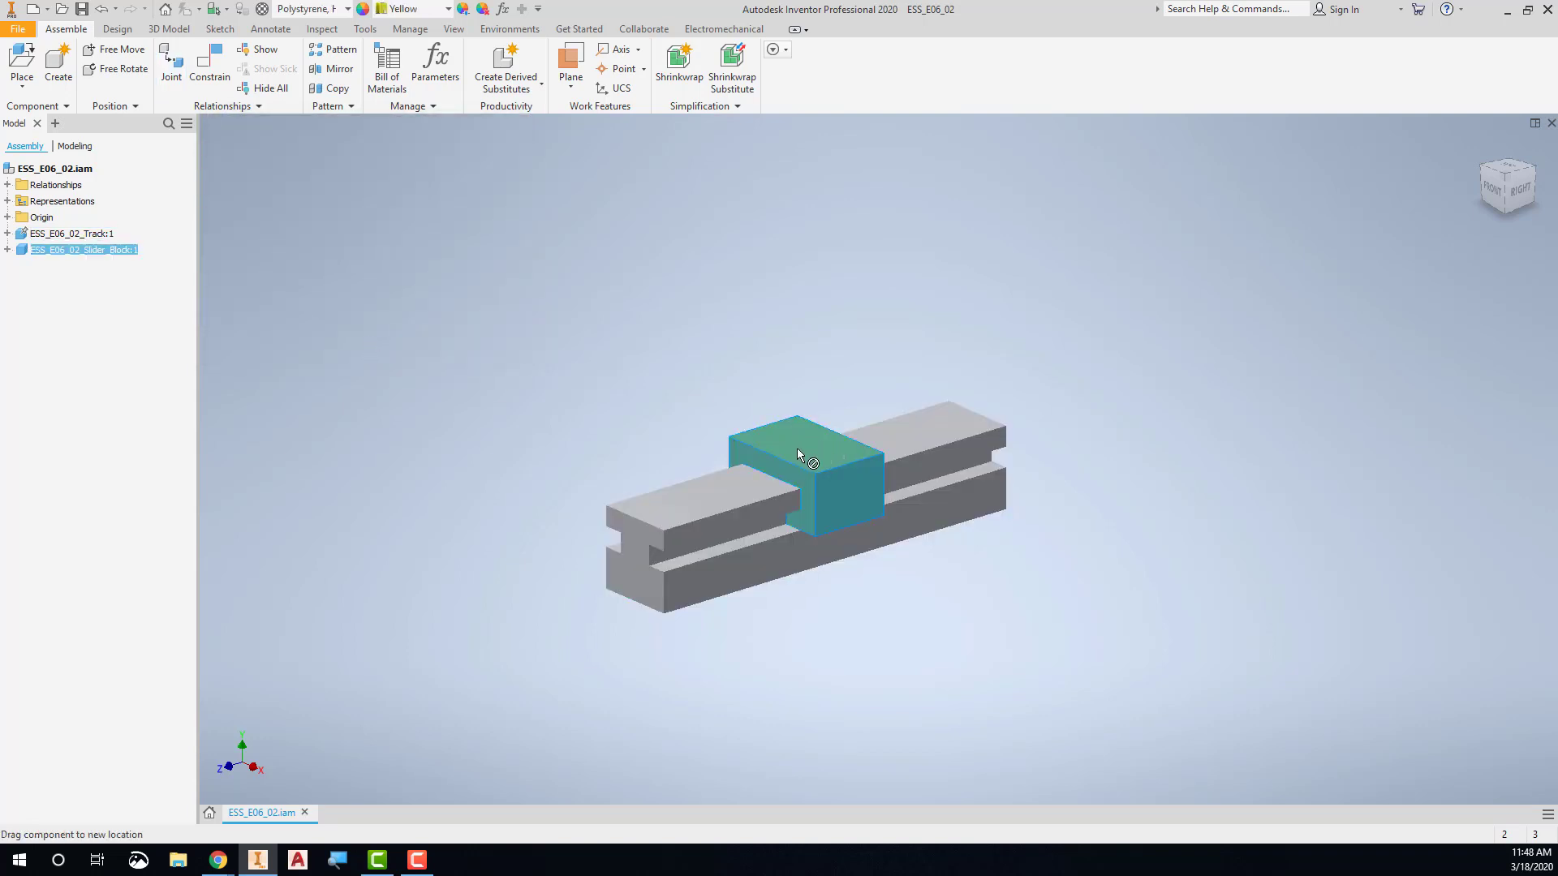
{"action": "left_click_drag", "start_coordinate": [800, 437], "coordinate": [825, 456]}
- Edit the slider block's rigid joint, change its type to Slider, and preview the animated motion
{"action": "left_click", "coordinate": [8, 249]}
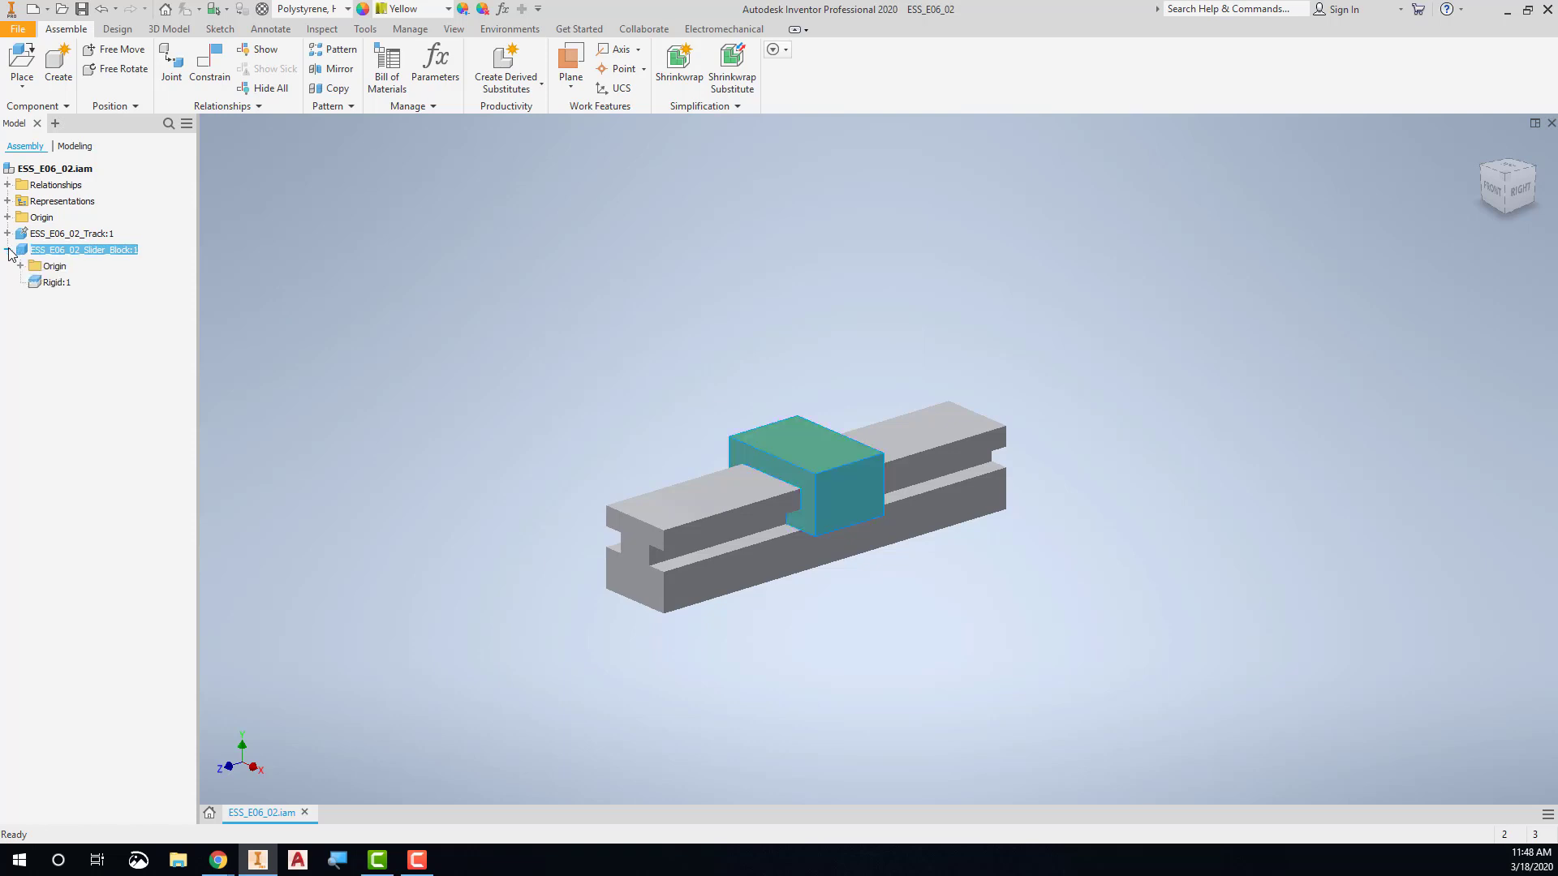
{"action": "right_click", "coordinate": [59, 284]}
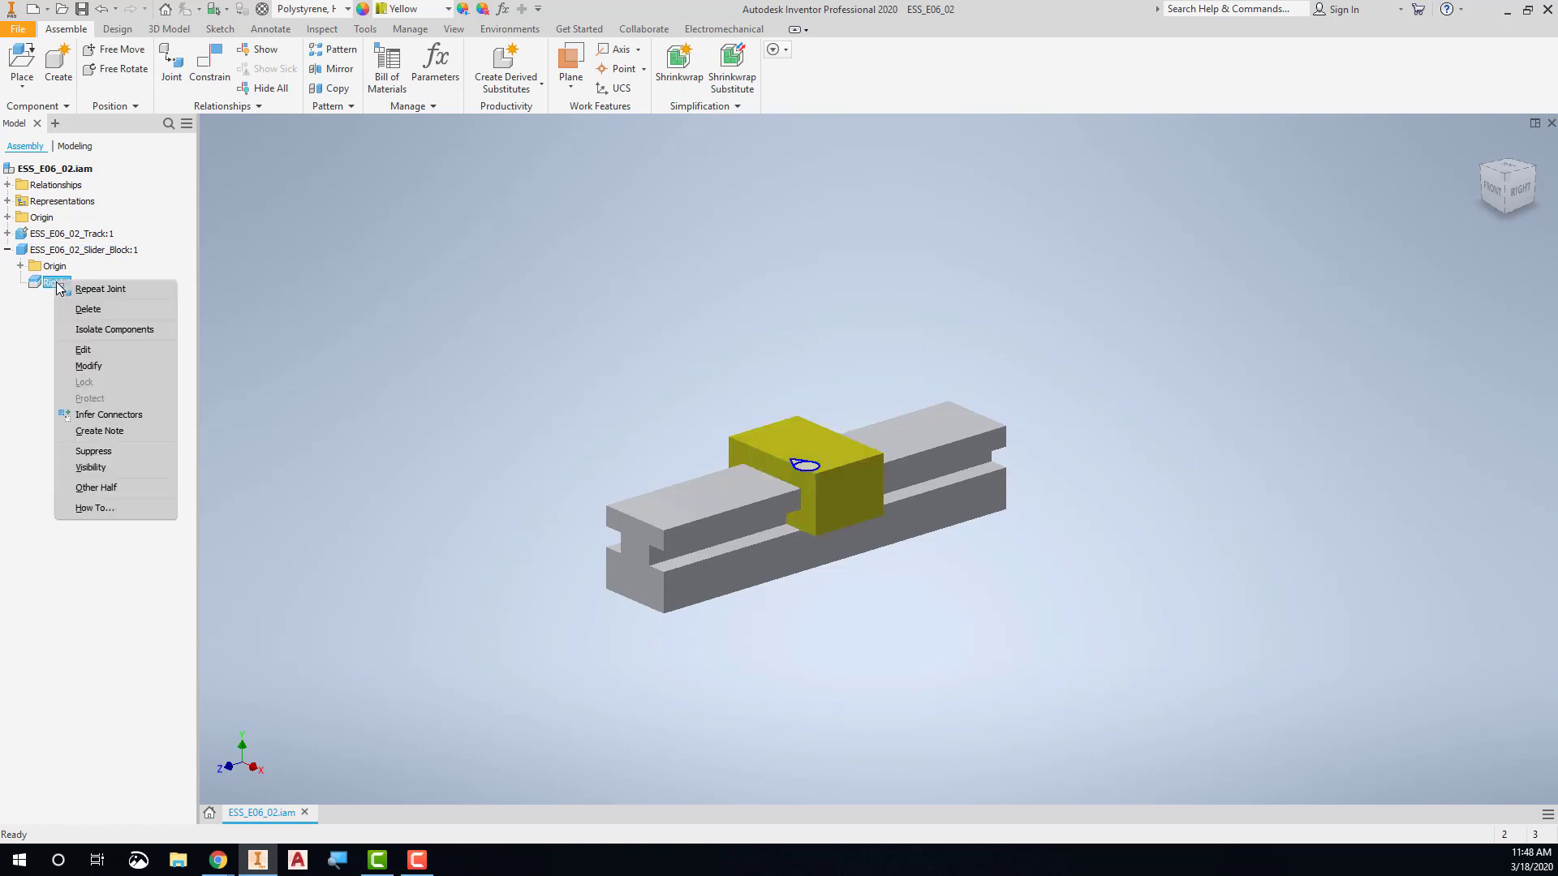
{"action": "left_click", "coordinate": [81, 350]}
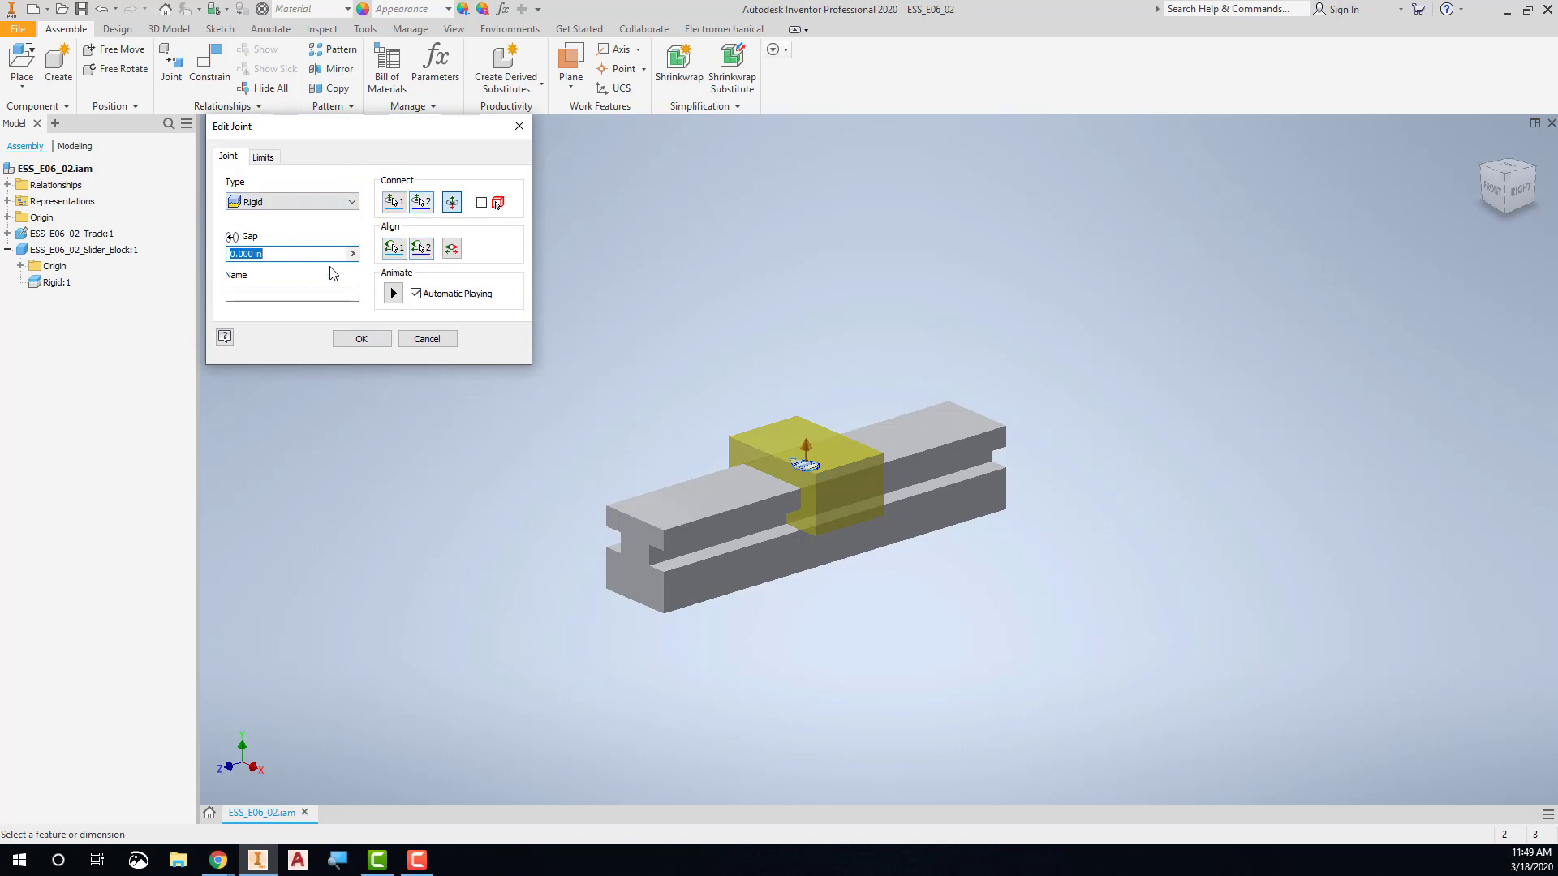
{"action": "left_click", "coordinate": [284, 203]}
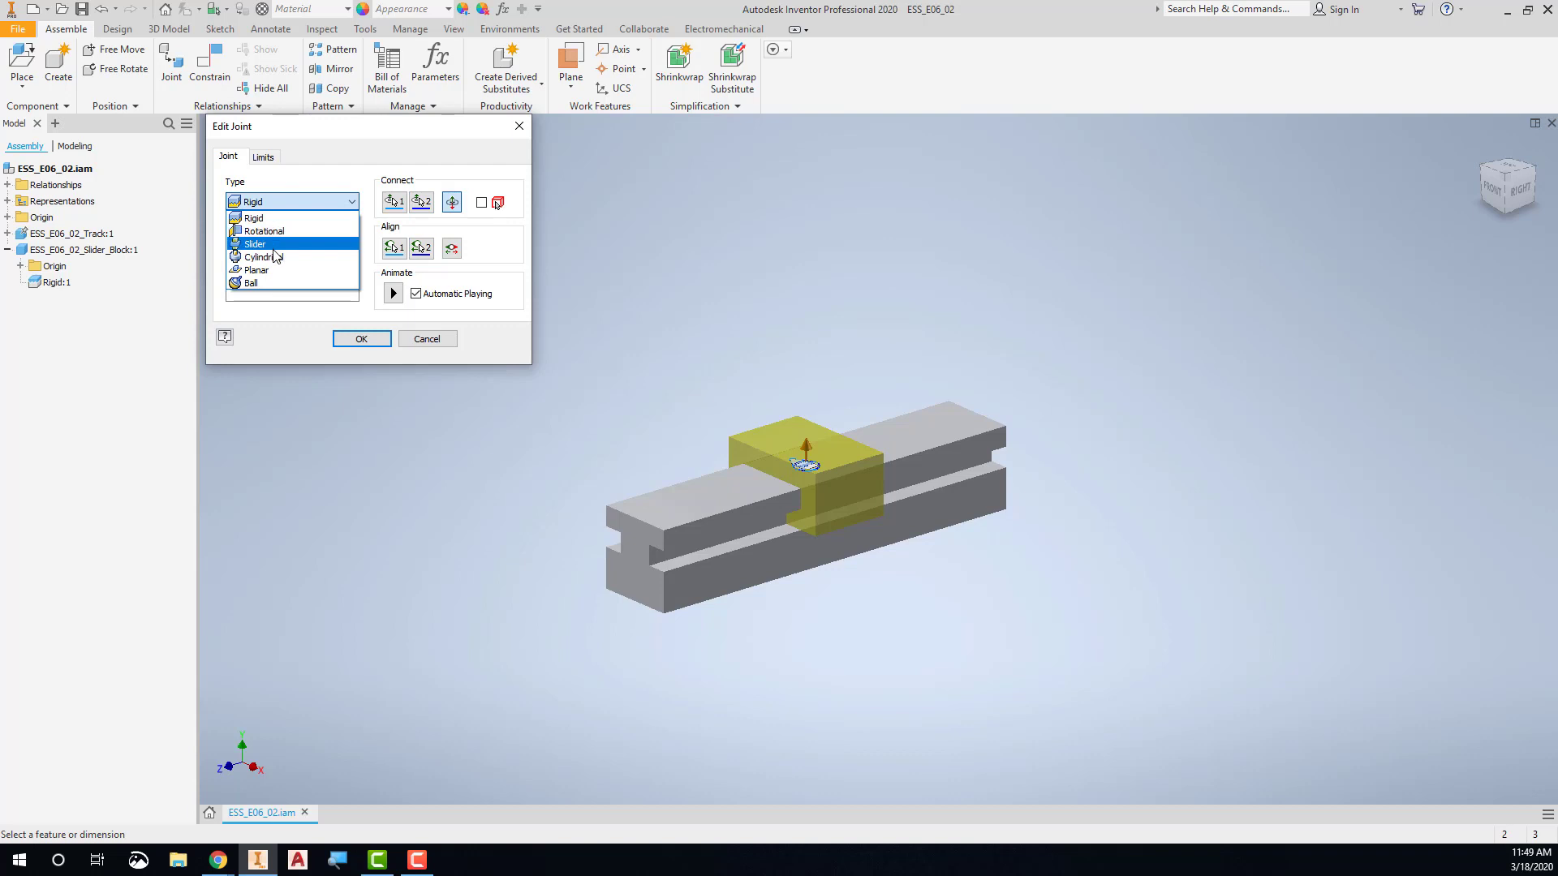
{"action": "left_click", "coordinate": [272, 244]}
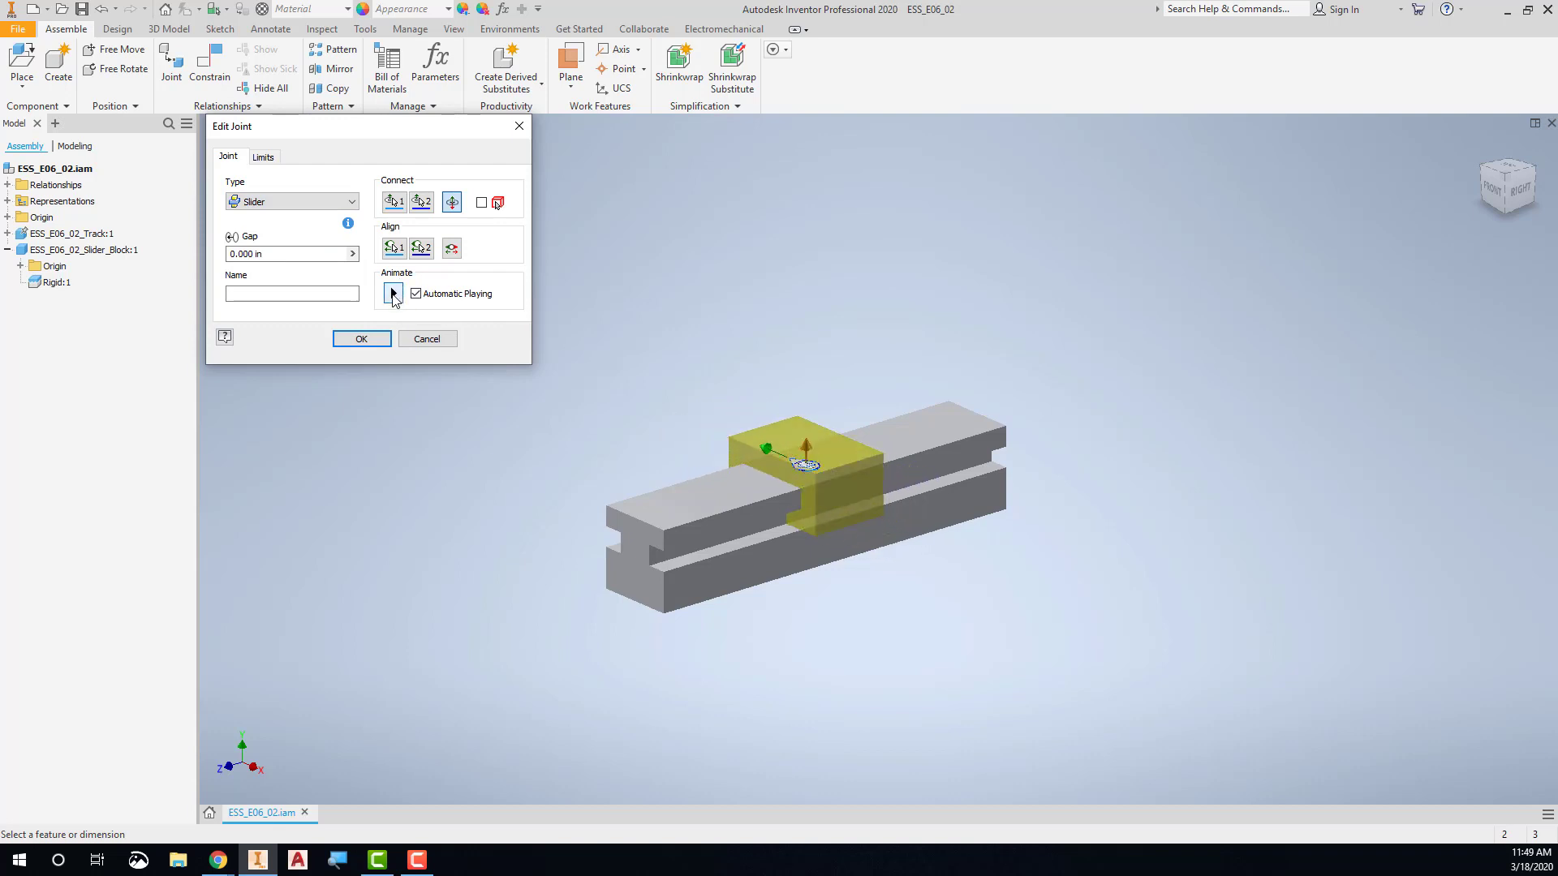
{"action": "left_click", "coordinate": [393, 294]}
- Align the block's lower side edge with the track's long lower edge, preview the motion, and accept the joint edit
{"action": "left_click", "coordinate": [395, 249]}
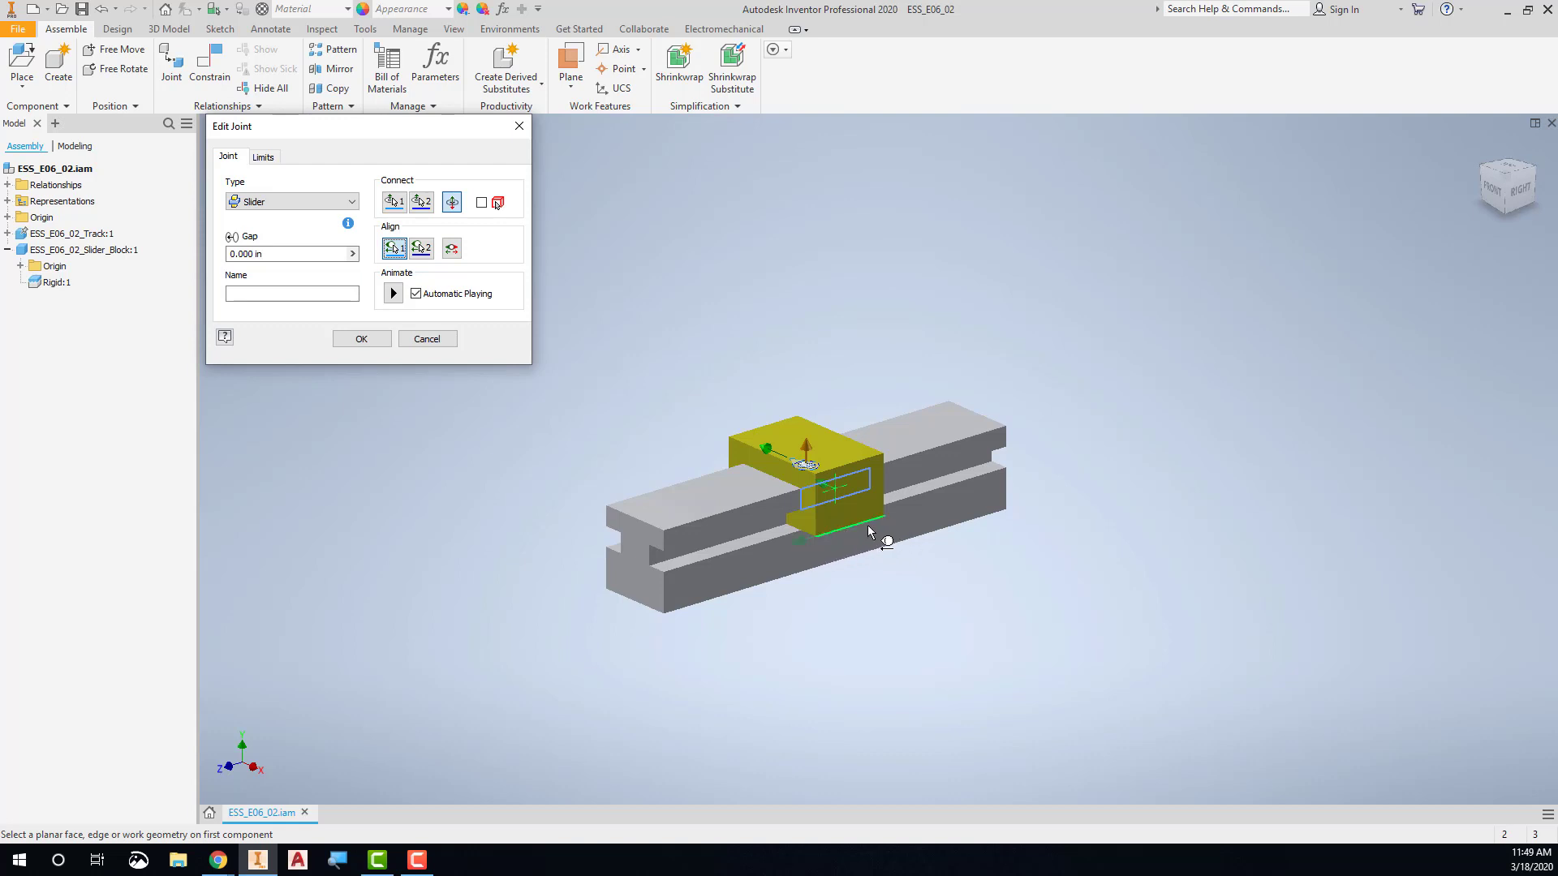
{"action": "left_click", "coordinate": [858, 532]}
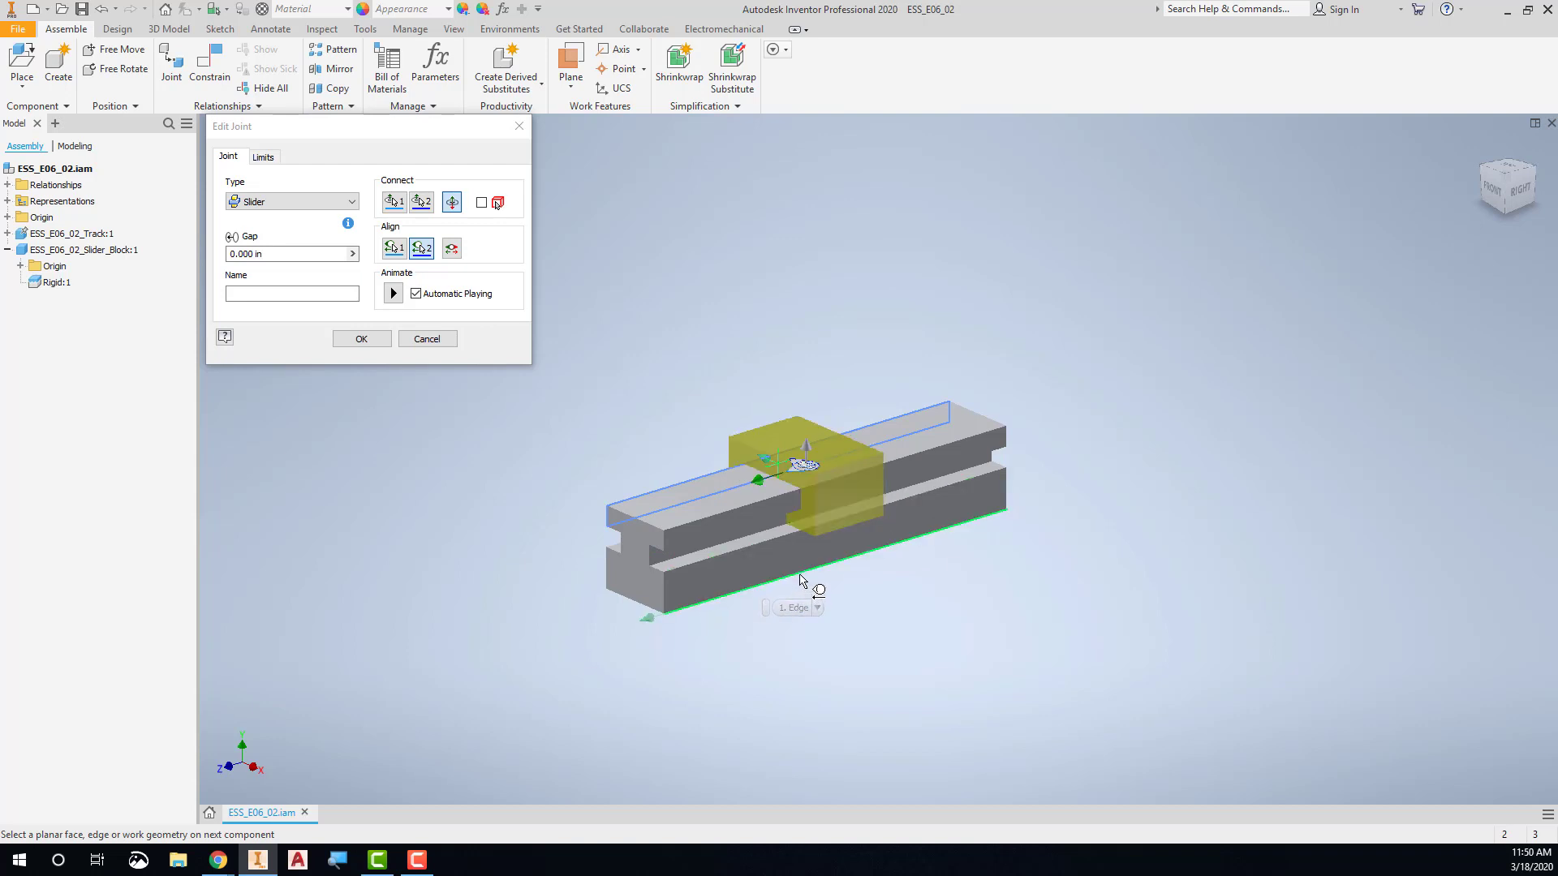
{"action": "left_click", "coordinate": [801, 581]}
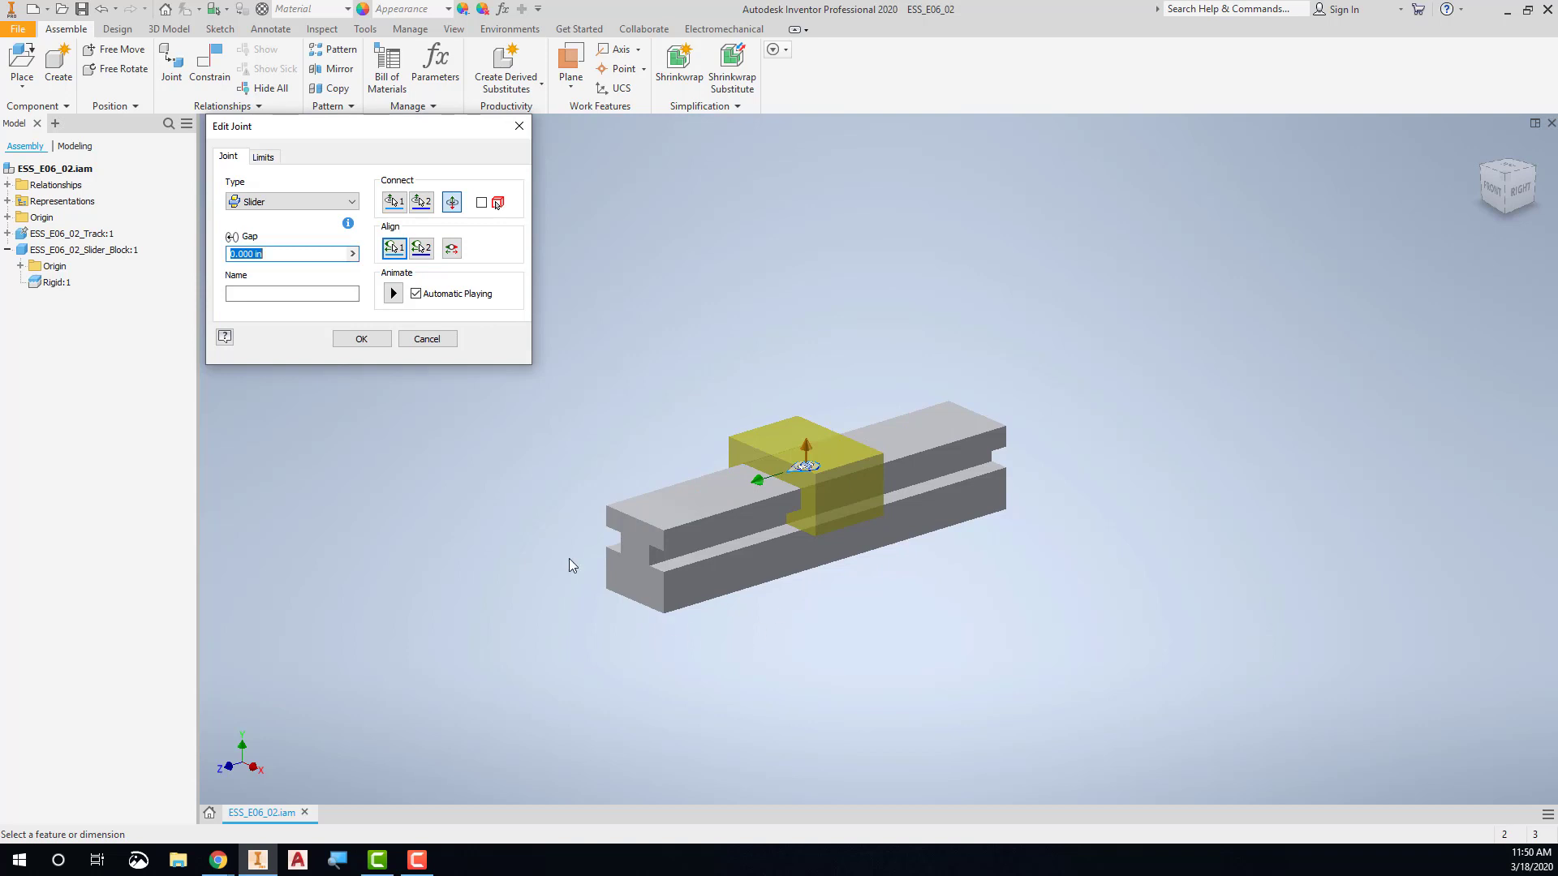
{"action": "left_click", "coordinate": [393, 294]}
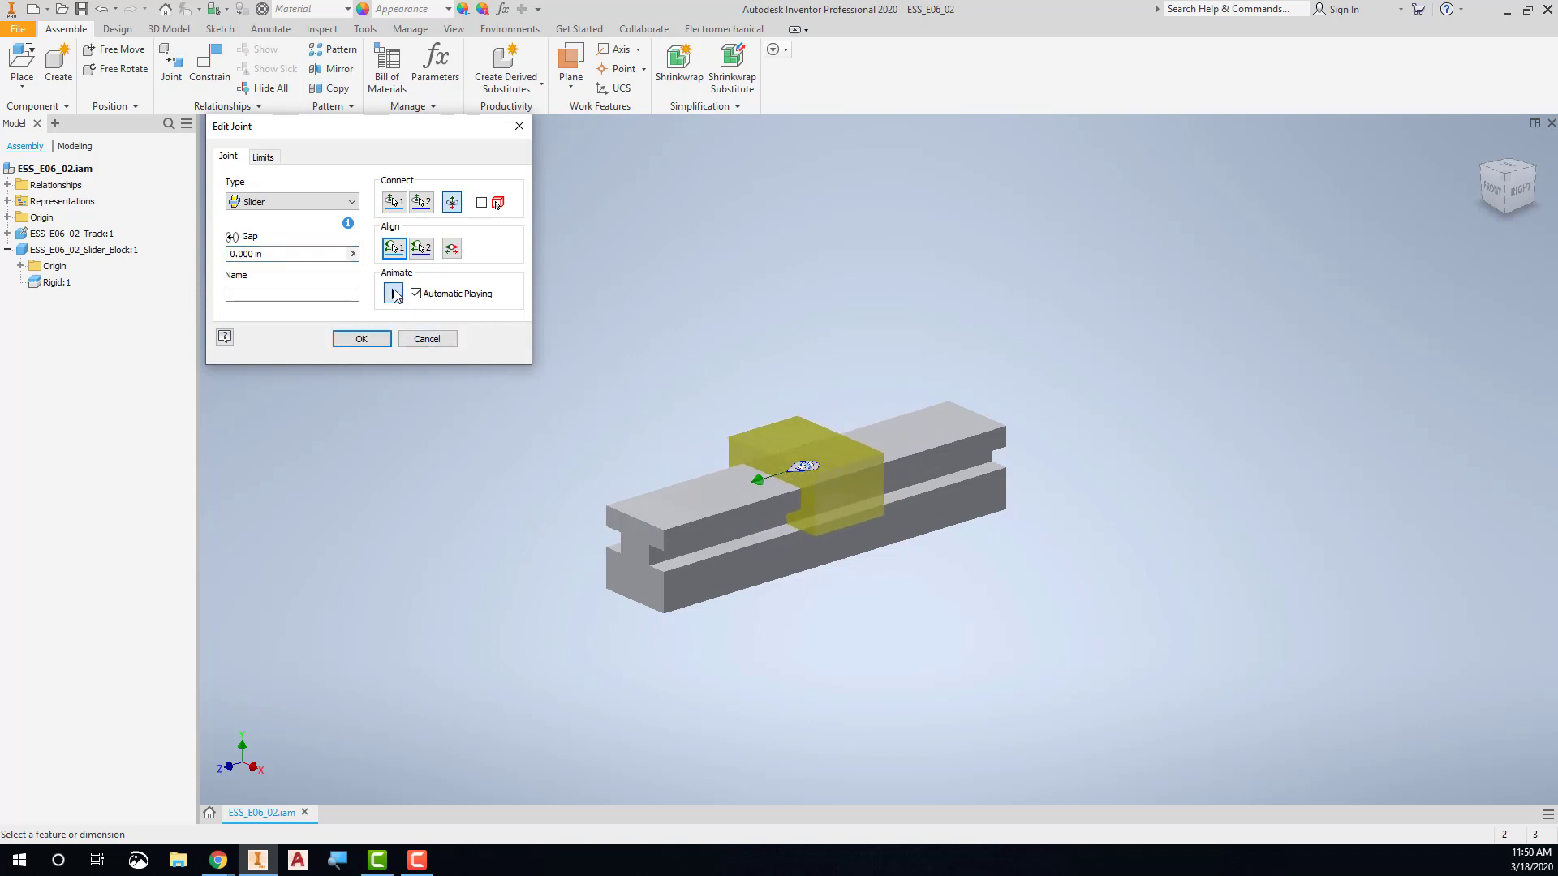
{"action": "left_click", "coordinate": [386, 341]}
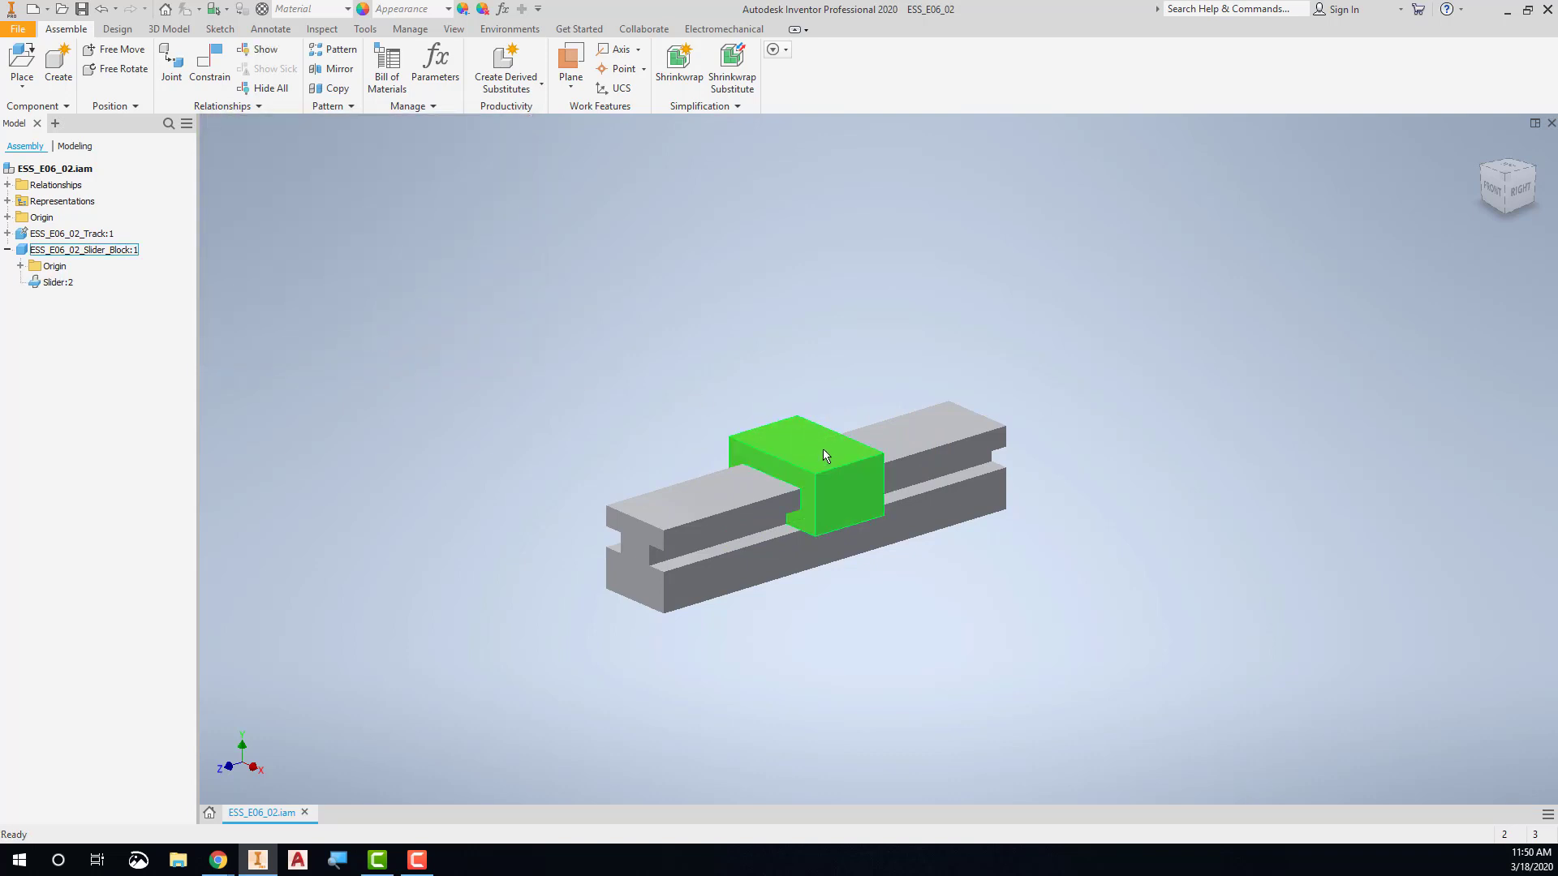
- Slide the block back and forth along the track to test its motion
{"action": "left_click_drag", "start_coordinate": [823, 448], "coordinate": [837, 499]}
{"action": "left_click_drag", "start_coordinate": [800, 512], "coordinate": [851, 492]}
{"action": "key", "text": "Escape"}
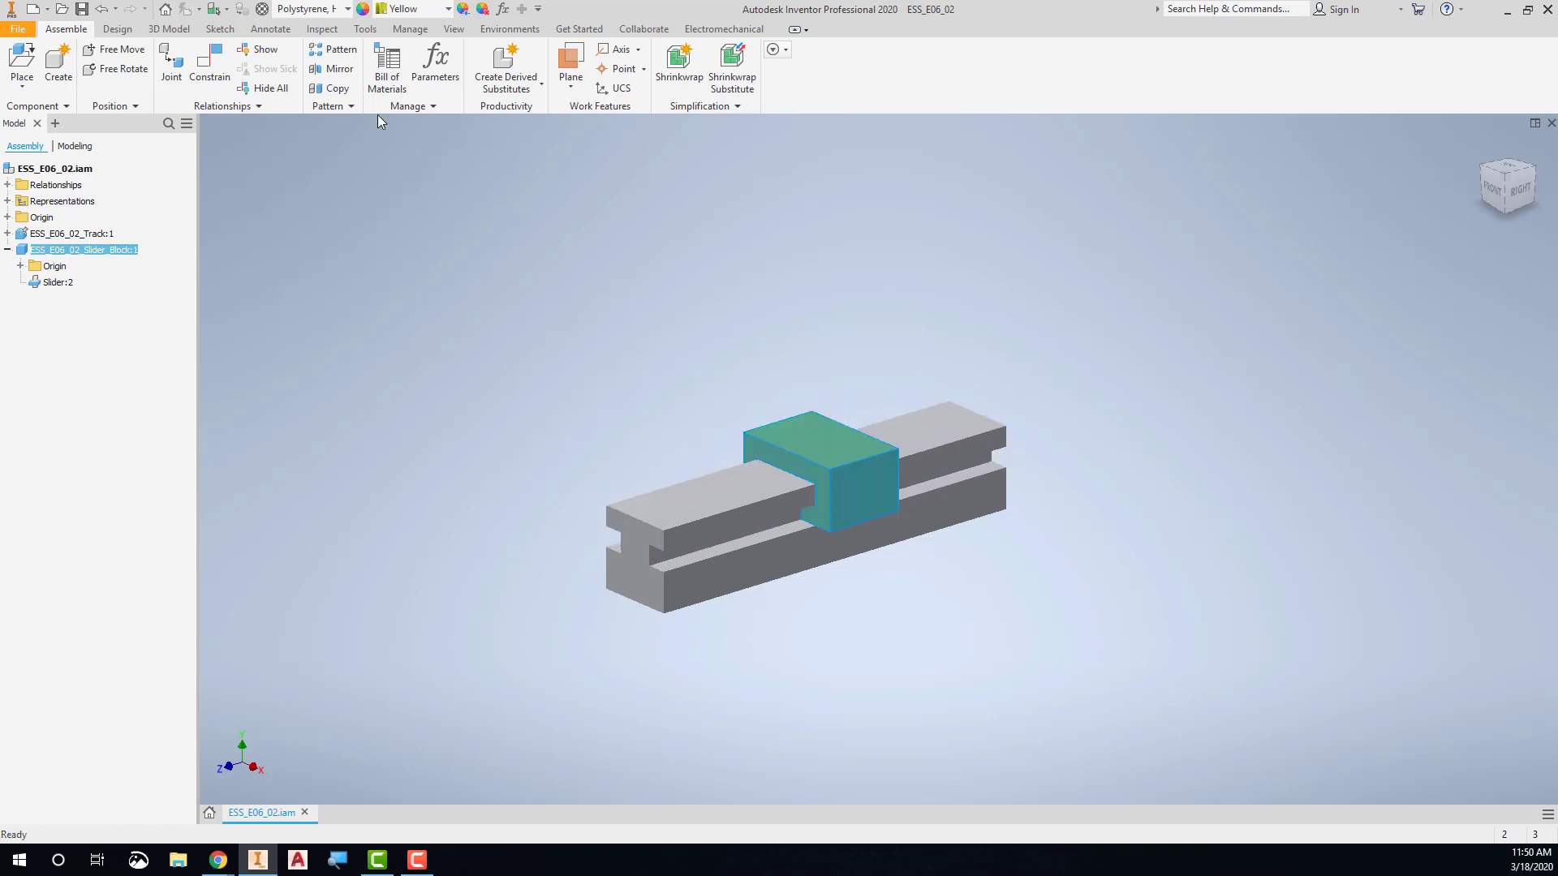
- Measure the length of the track's long top edge and clear the measurement
{"action": "left_click", "coordinate": [322, 29]}
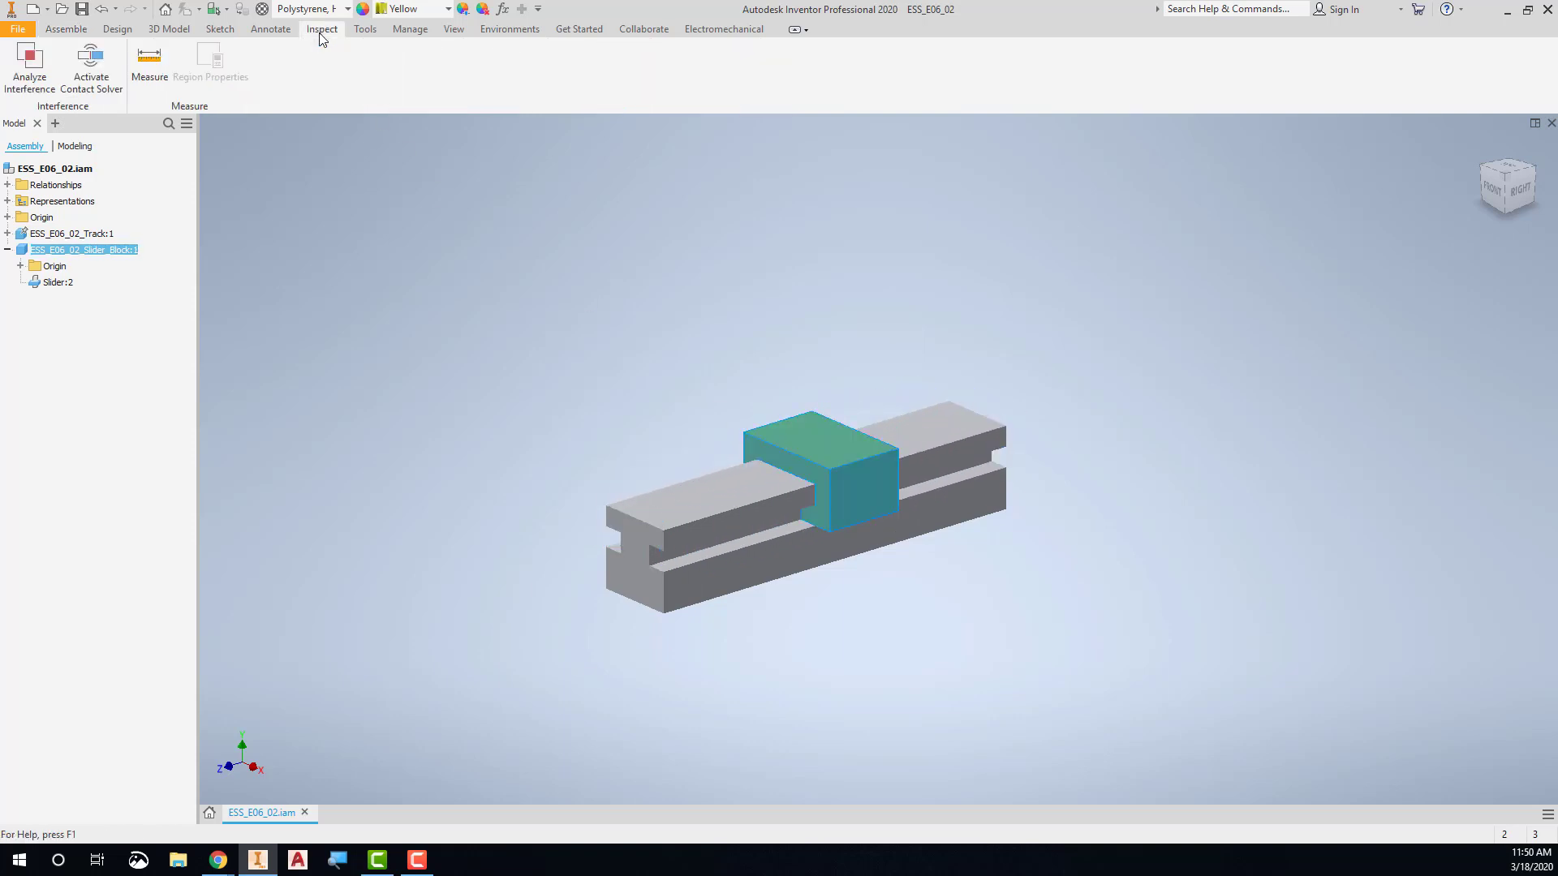
{"action": "left_click", "coordinate": [149, 65]}
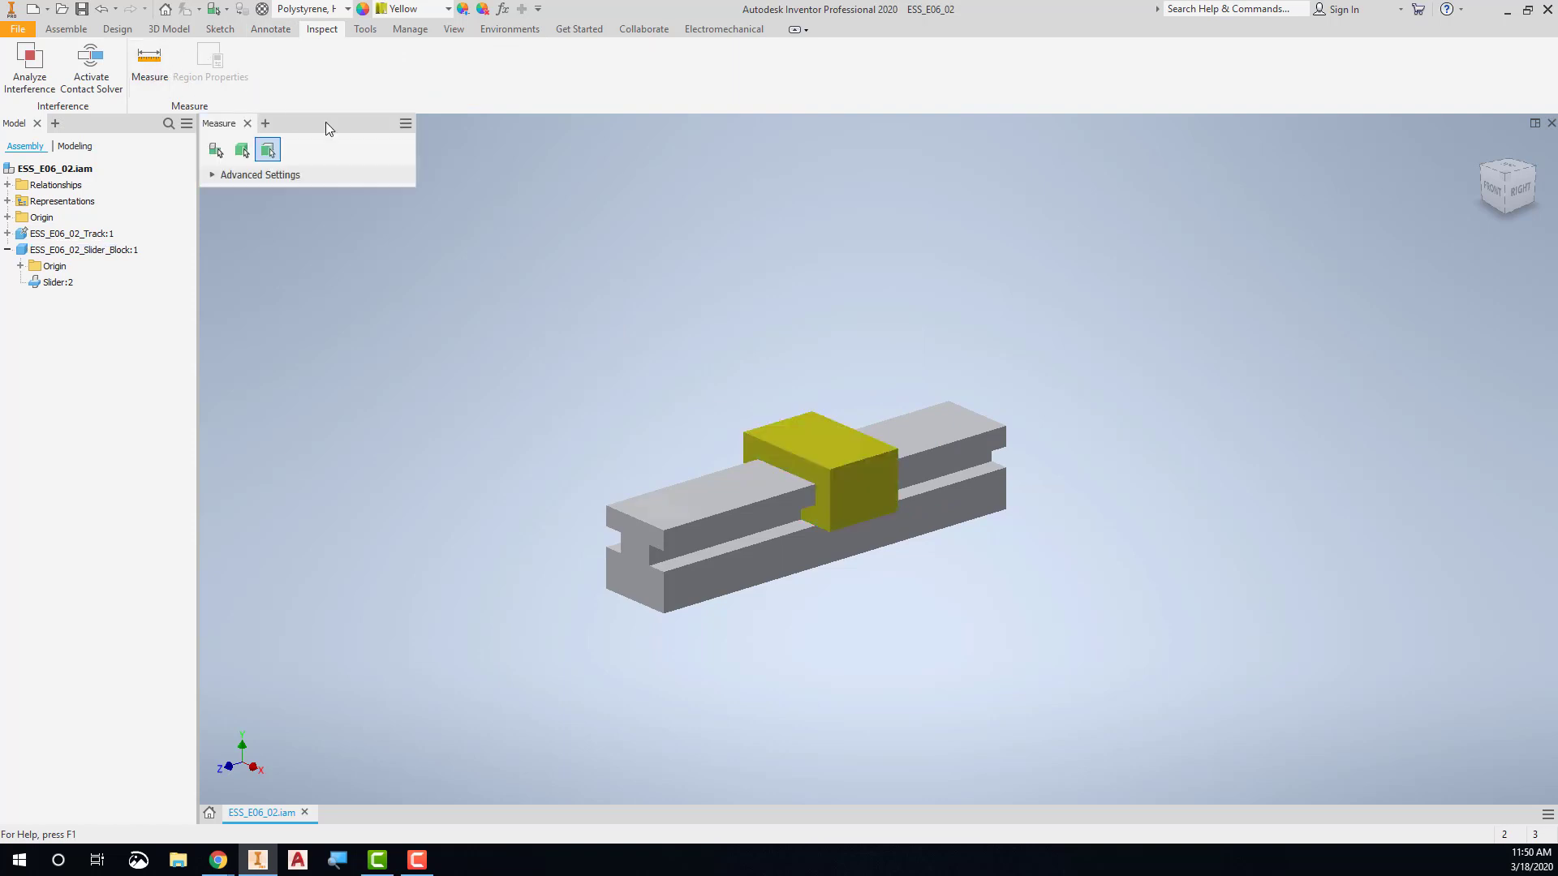
{"action": "left_click", "coordinate": [686, 485]}
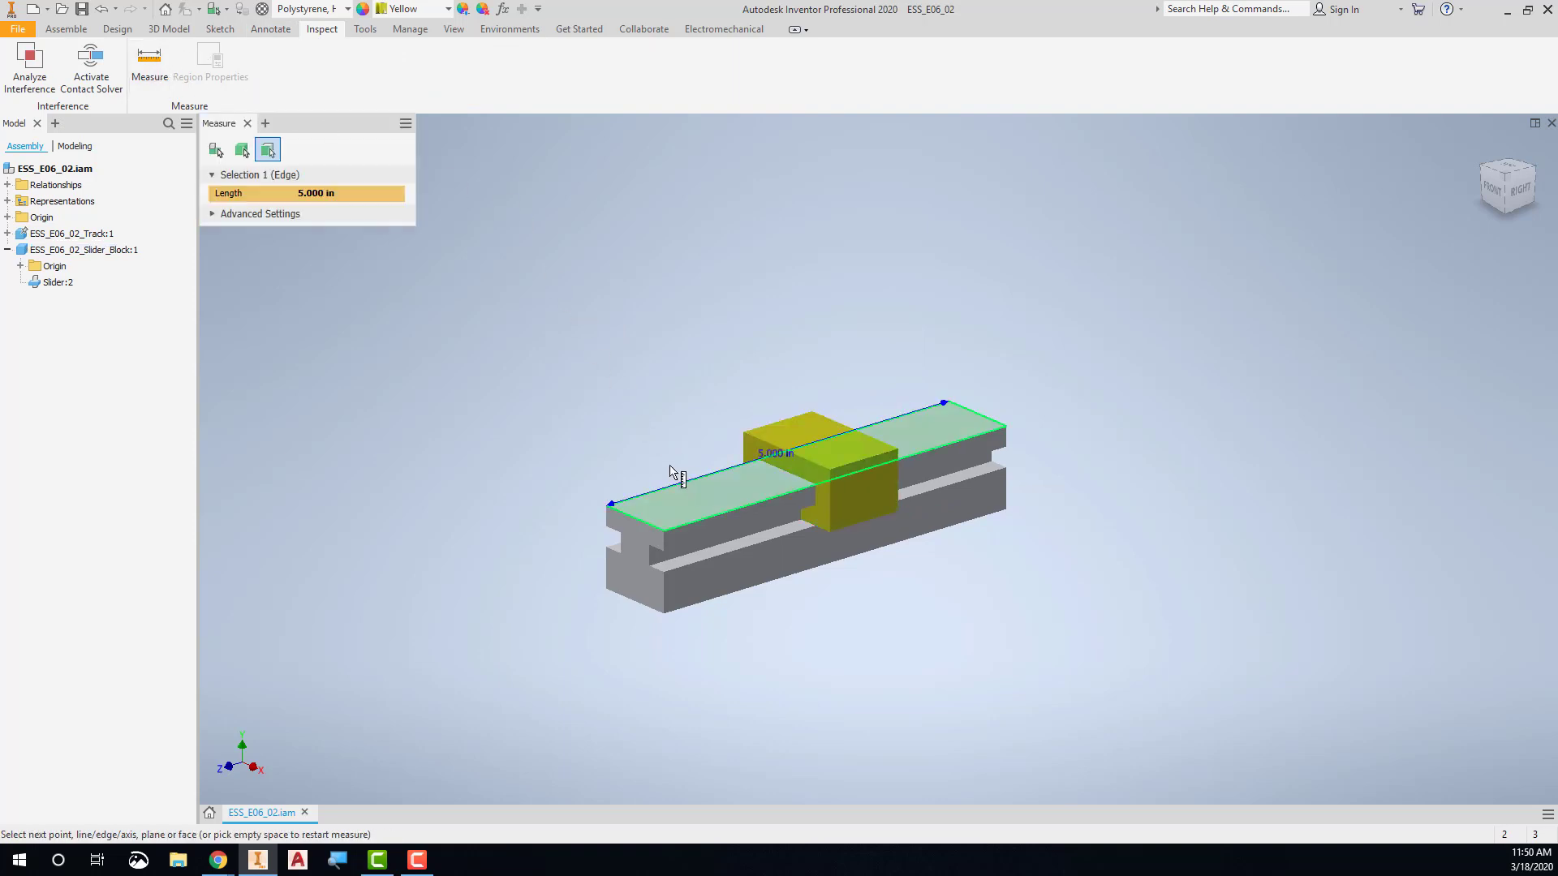
{"action": "left_click", "coordinate": [528, 419]}
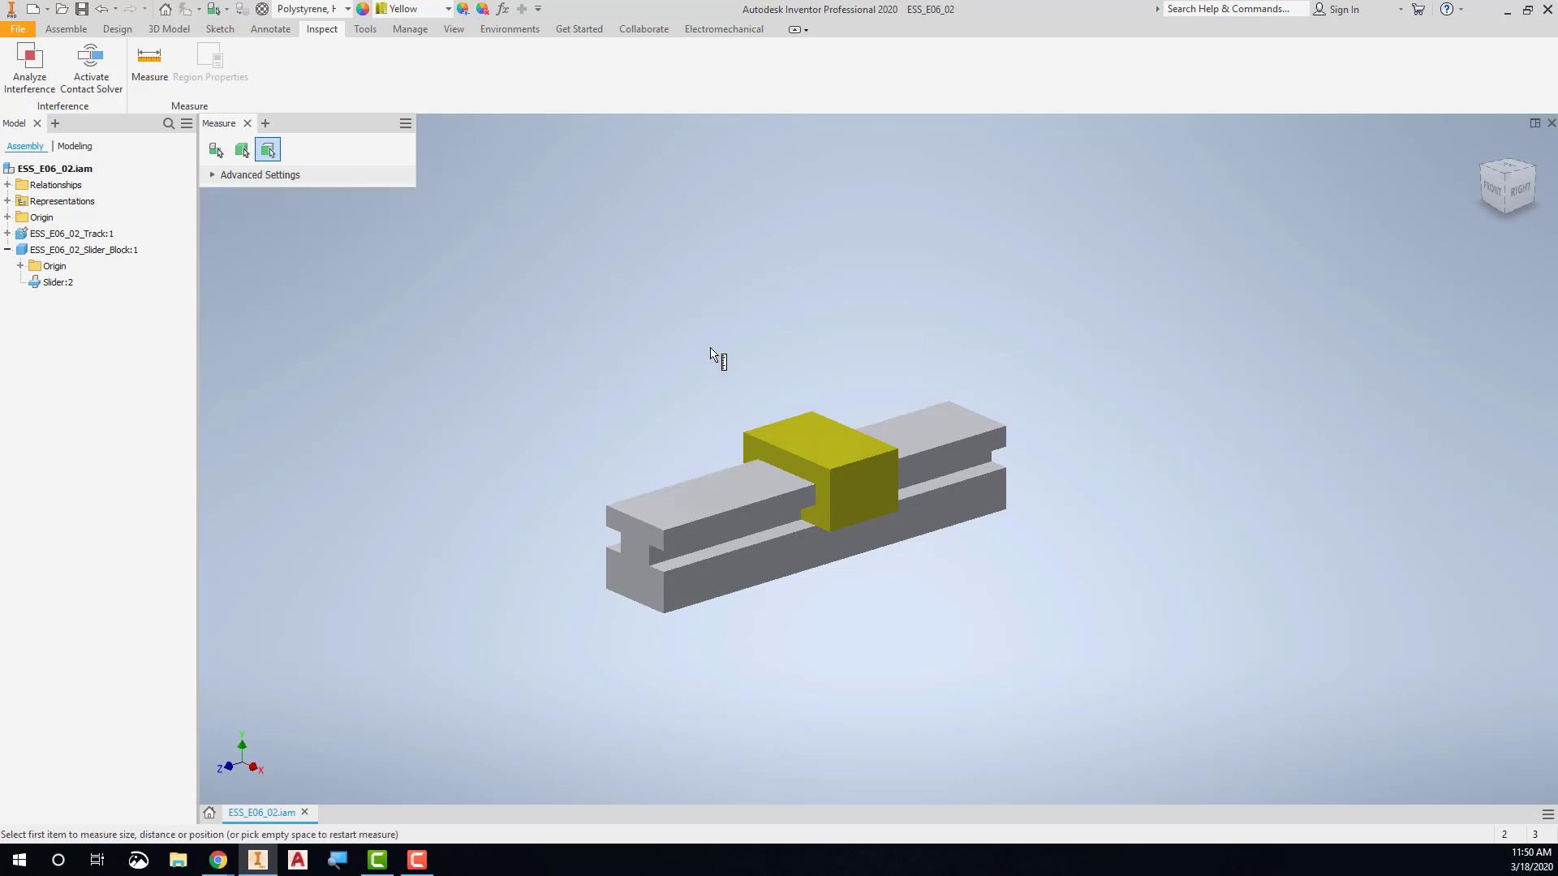
- Measure the slider block's top edge and top face, and close the Measure tool
{"action": "left_click", "coordinate": [791, 422]}
{"action": "left_click", "coordinate": [760, 379]}
{"action": "left_click", "coordinate": [837, 429]}
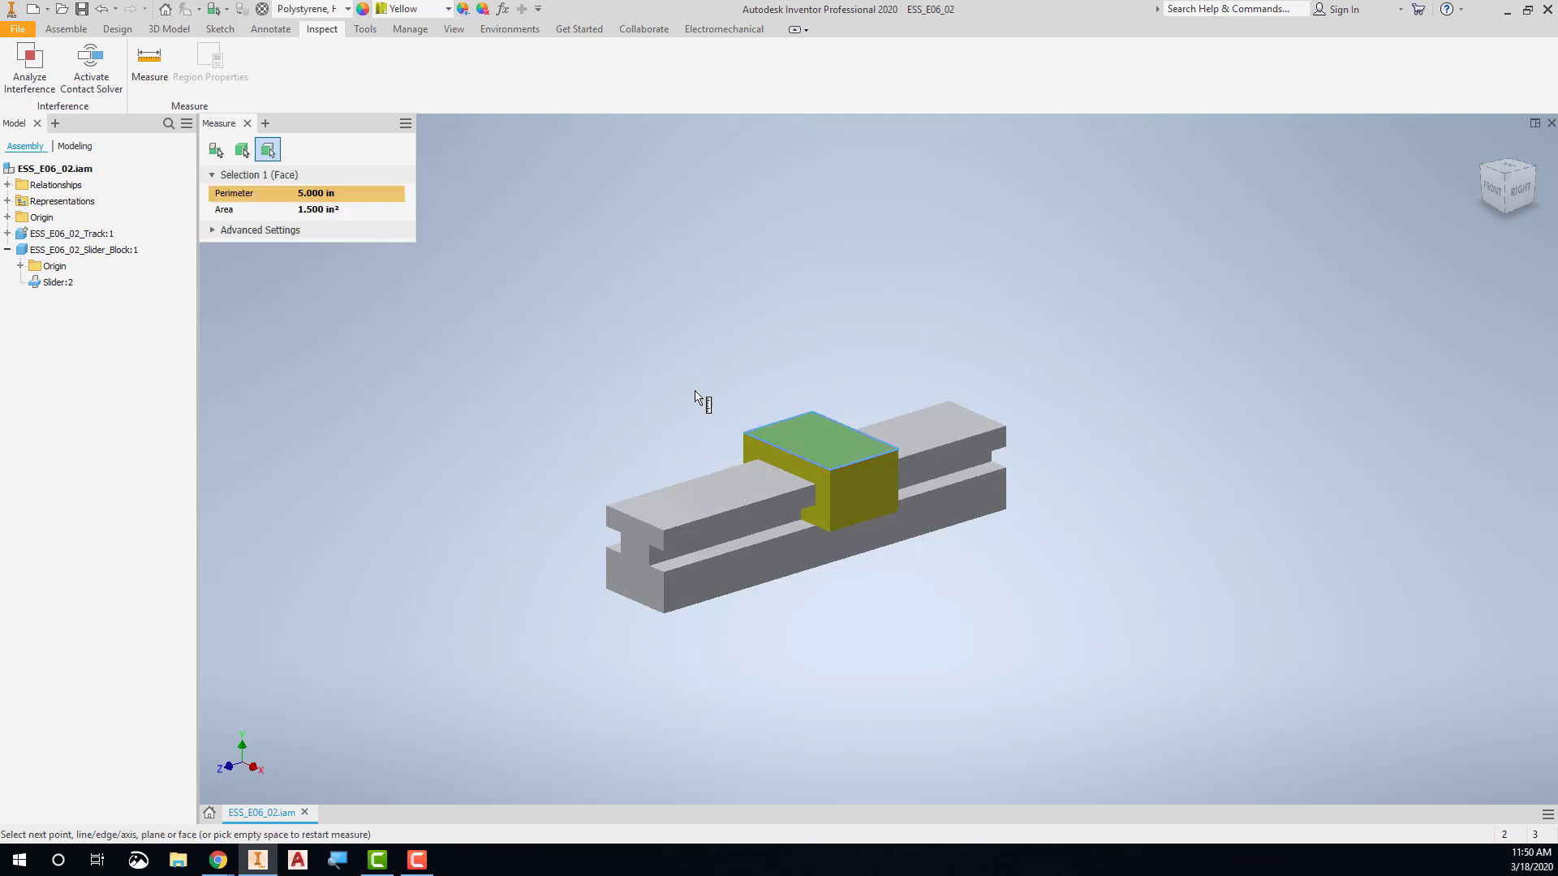
{"action": "left_click", "coordinate": [248, 125]}
{"action": "left_click", "coordinate": [636, 373]}
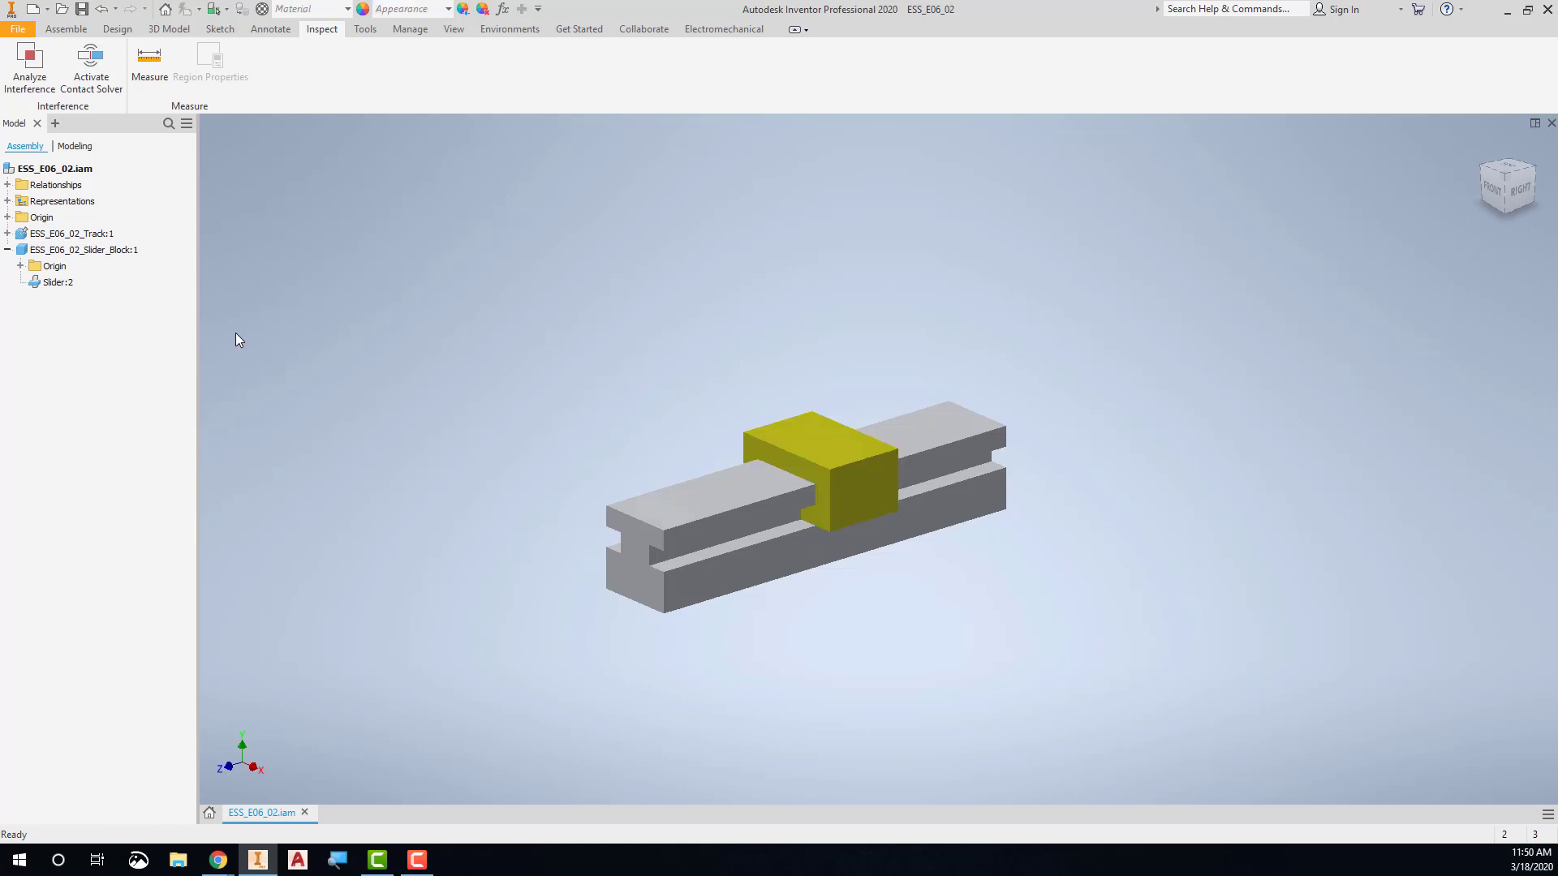
- Slide the block slightly along the track, and limit the slider joint's linear travel to a start of -2 and an end of 2 in
{"action": "left_click_drag", "start_coordinate": [858, 440], "coordinate": [771, 469]}
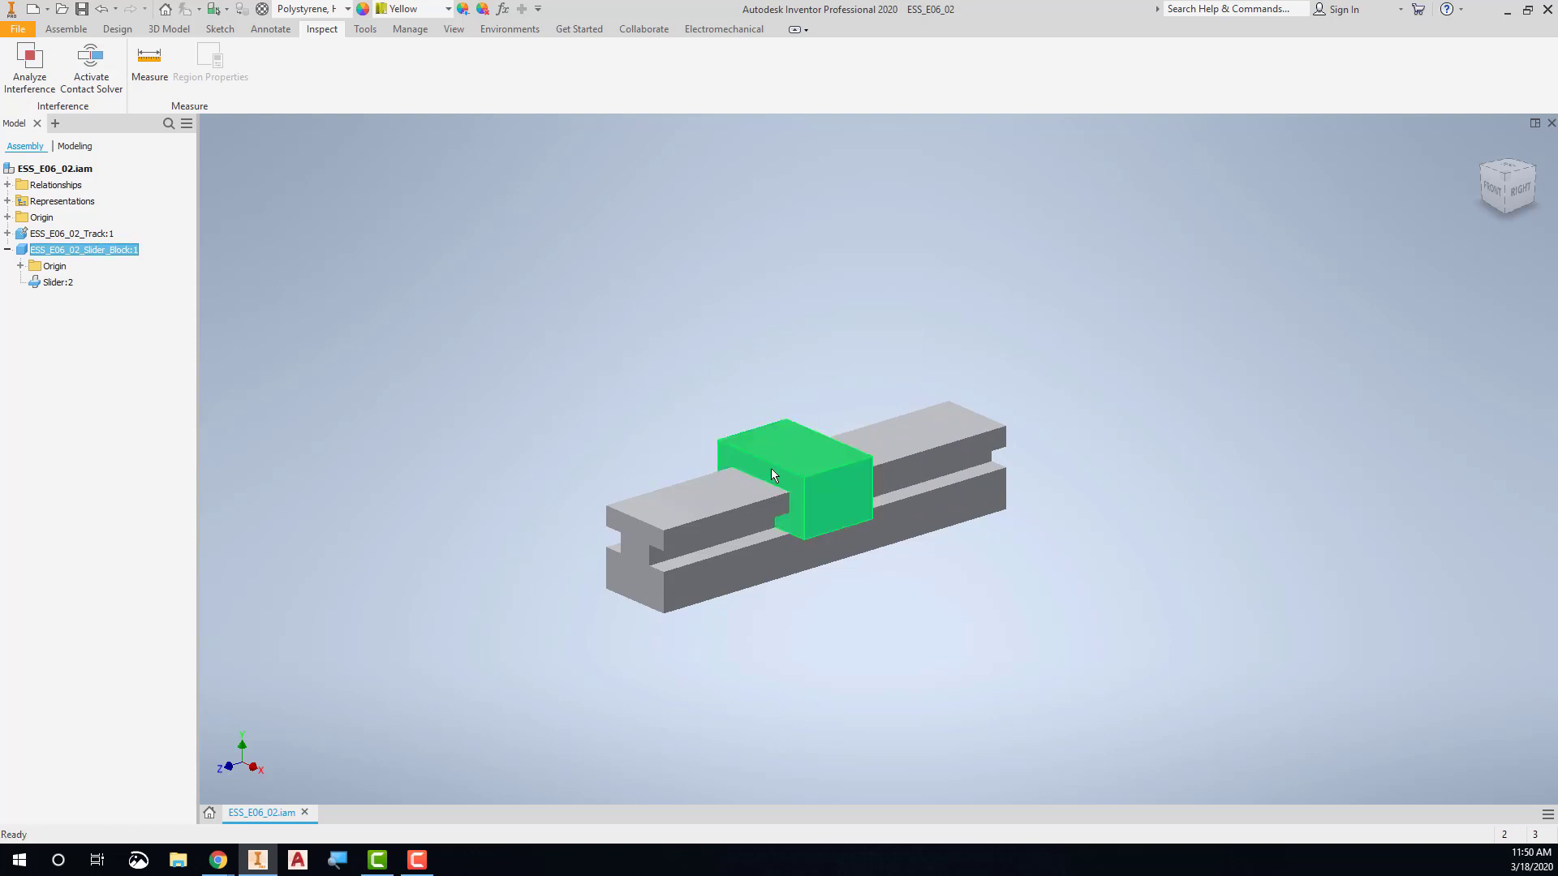
{"action": "right_click", "coordinate": [66, 289]}
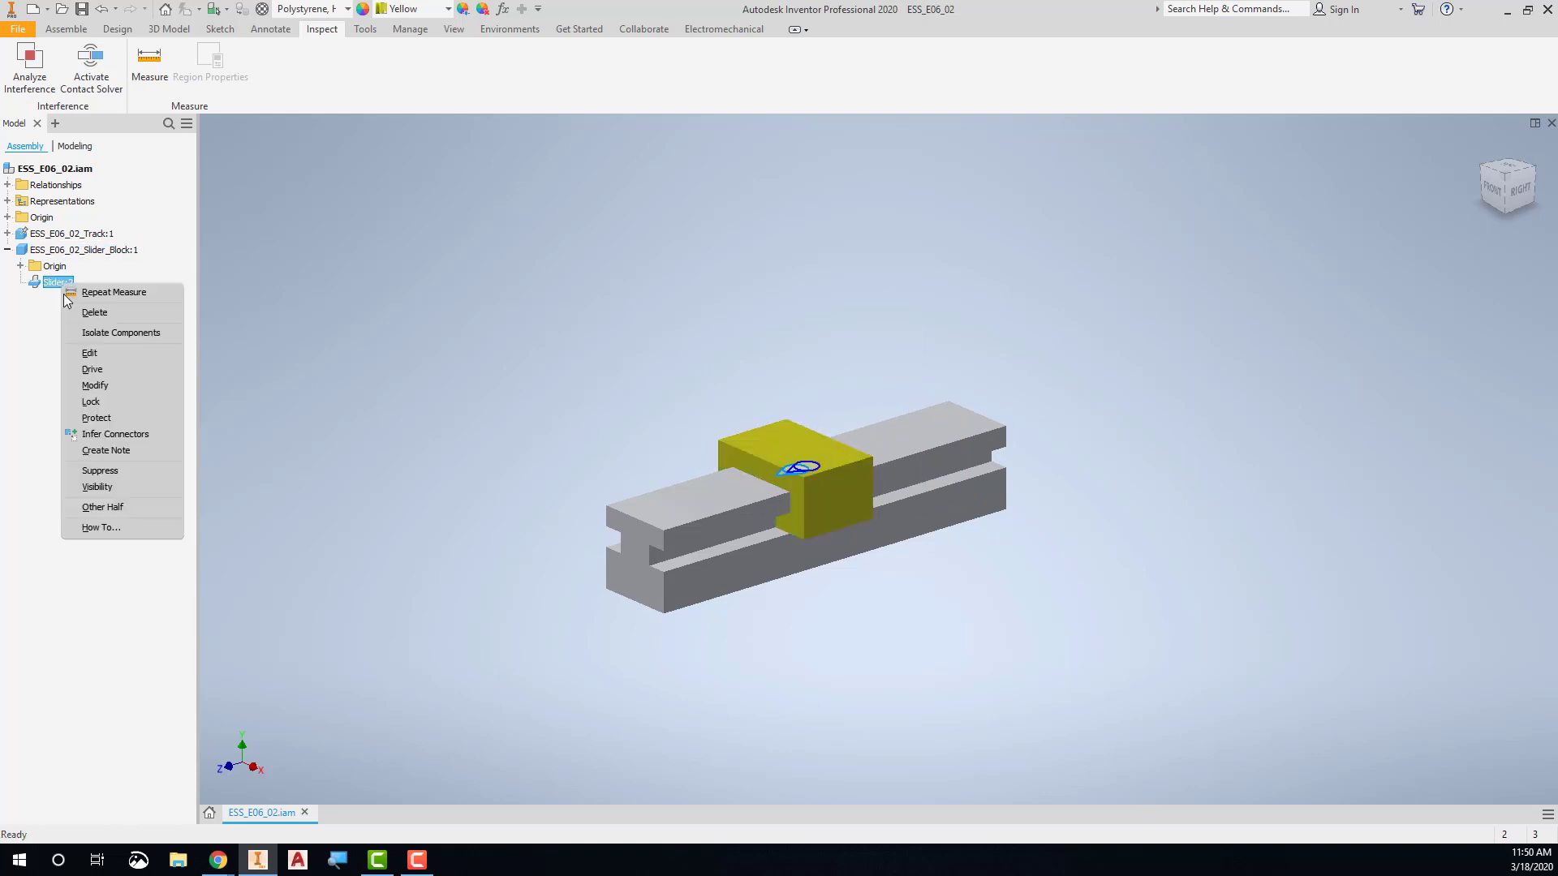
{"action": "left_click", "coordinate": [90, 353]}
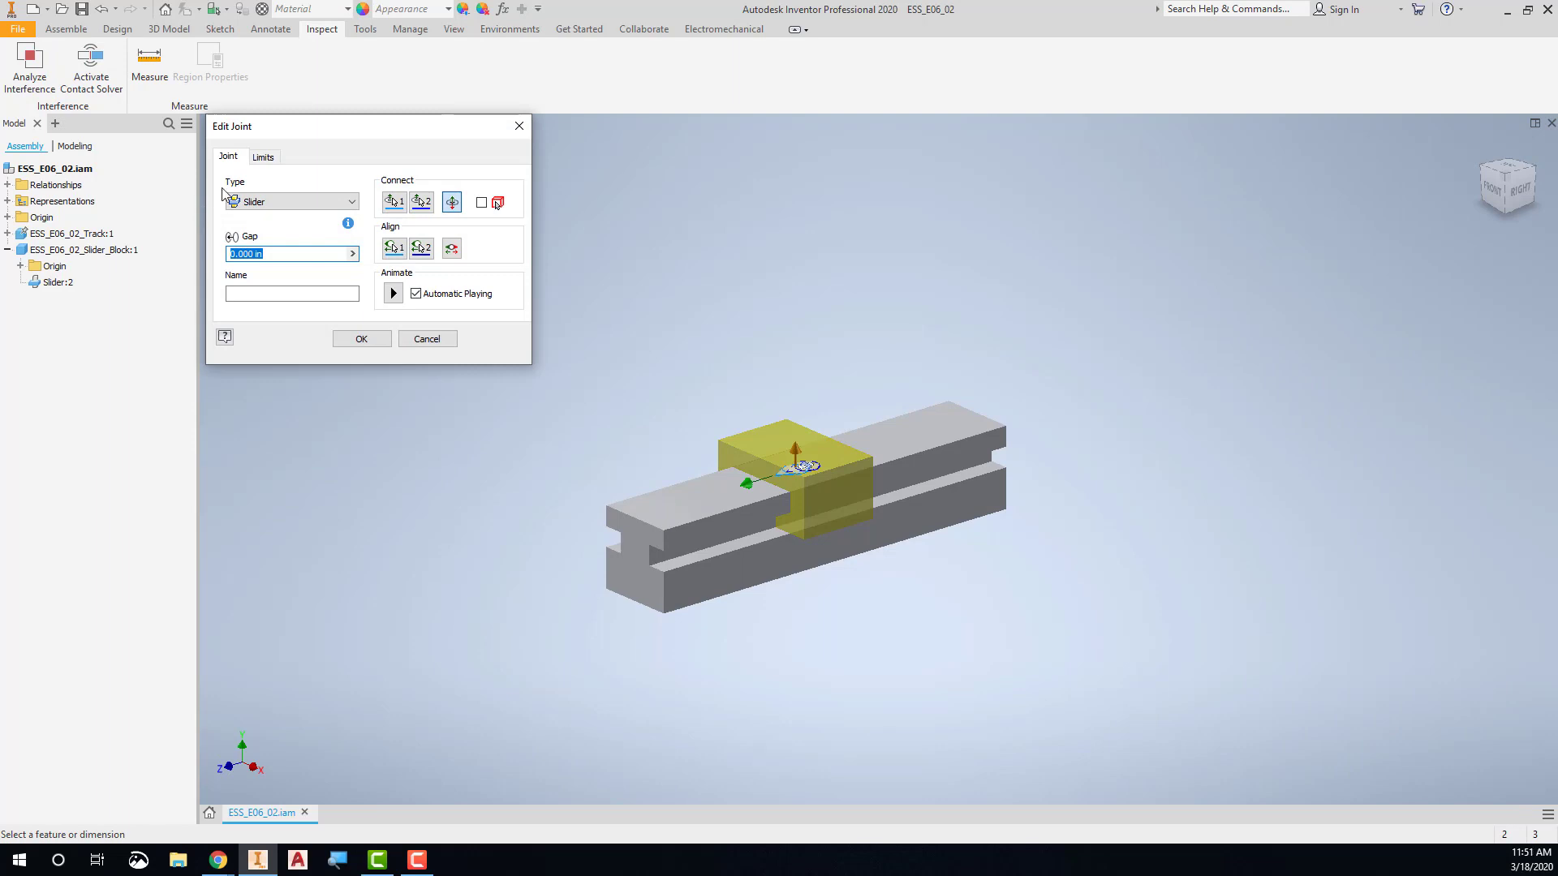
{"action": "left_click", "coordinate": [265, 158]}
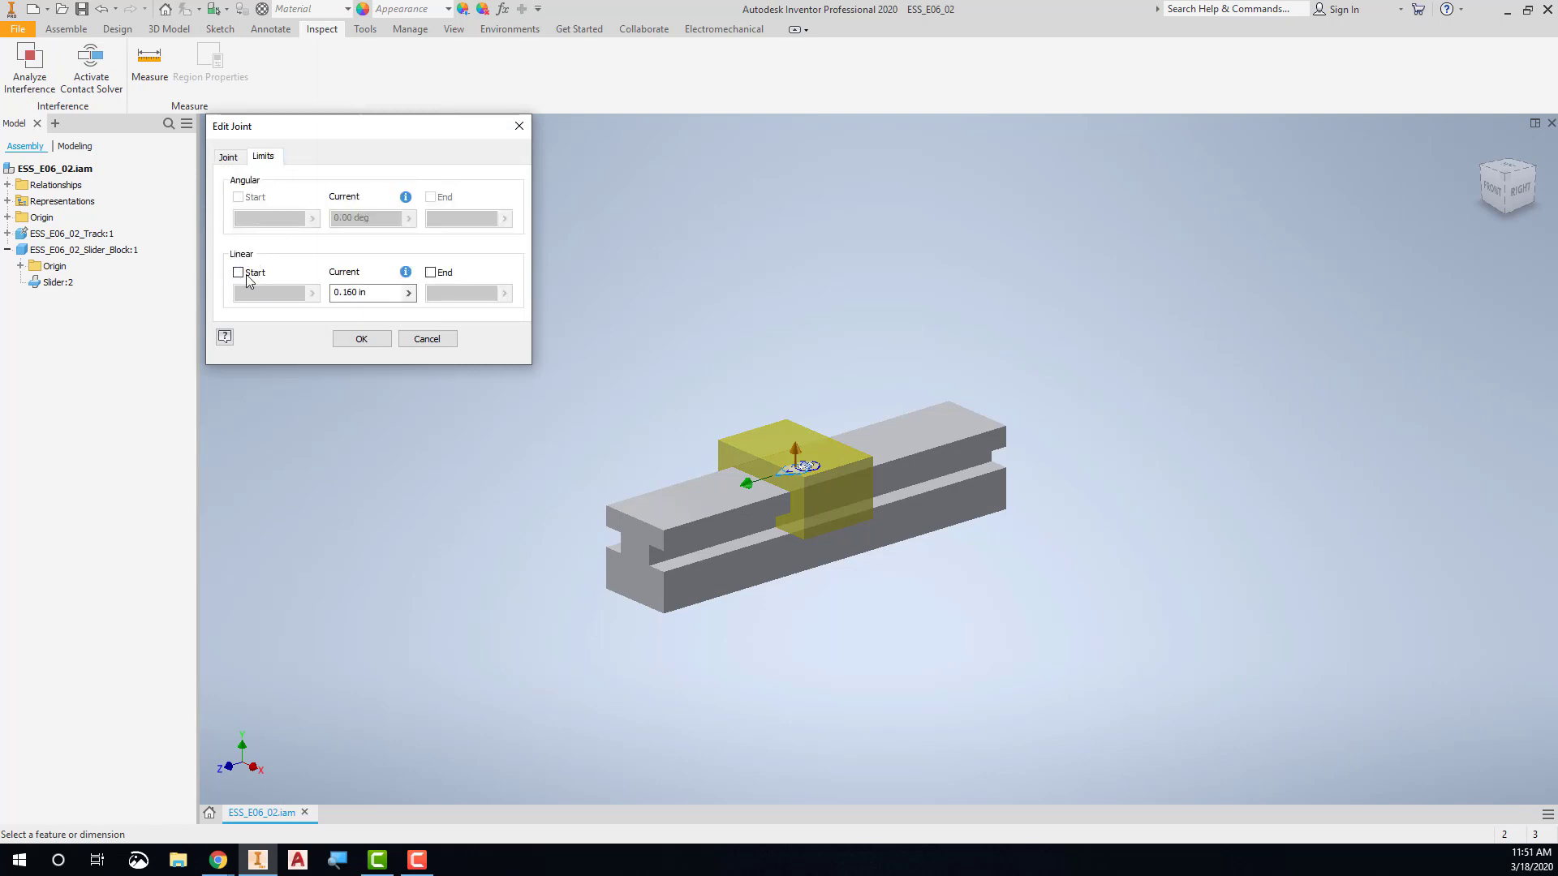
{"action": "left_click", "coordinate": [238, 273]}
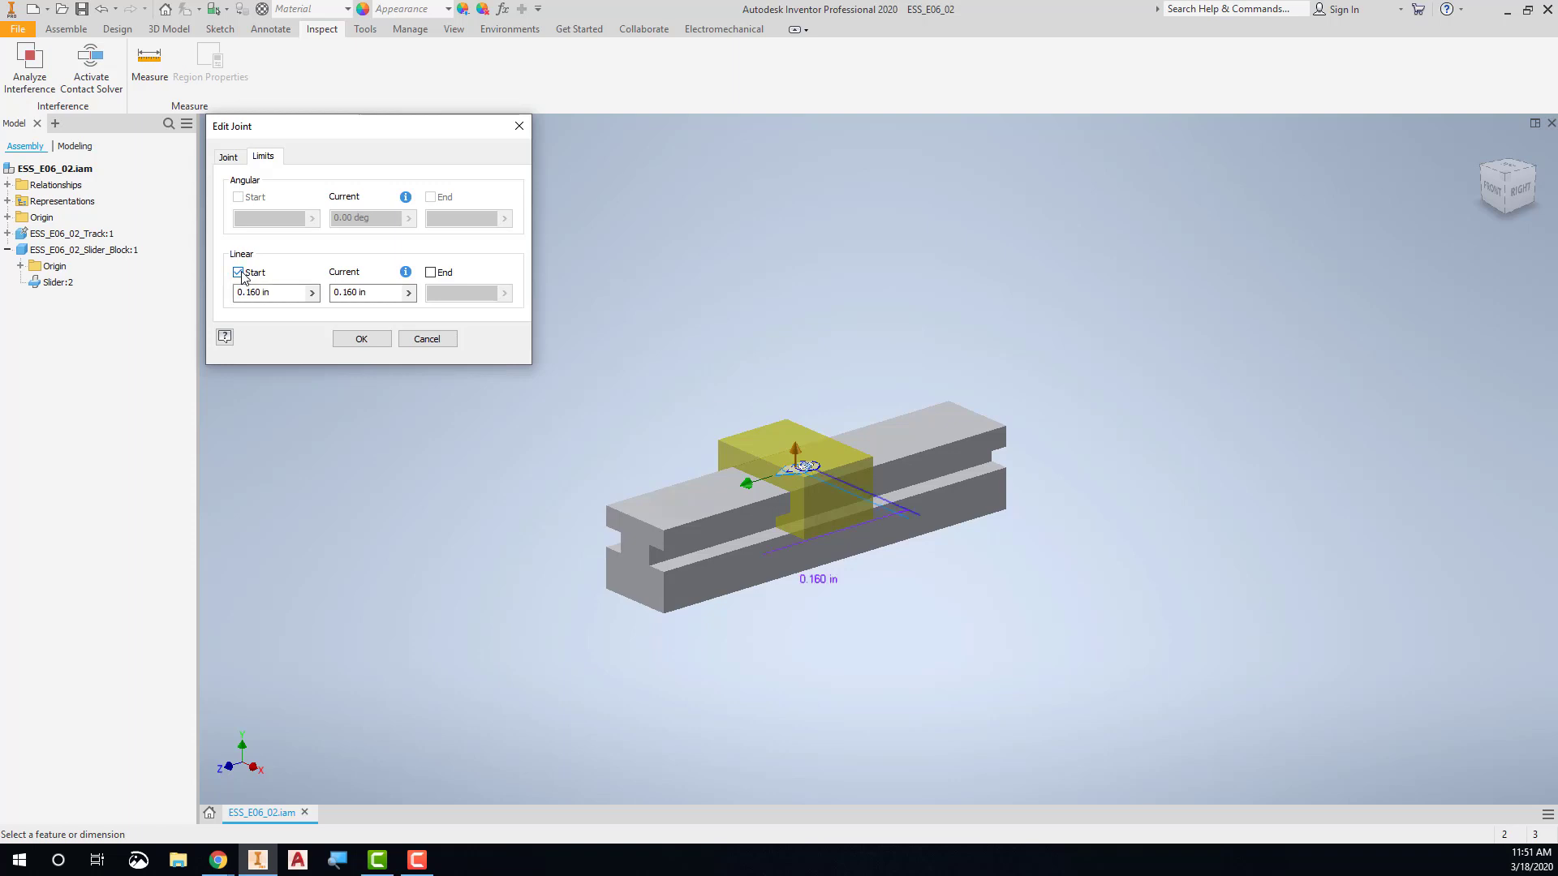
{"action": "left_click_drag", "start_coordinate": [272, 292], "coordinate": [234, 298]}
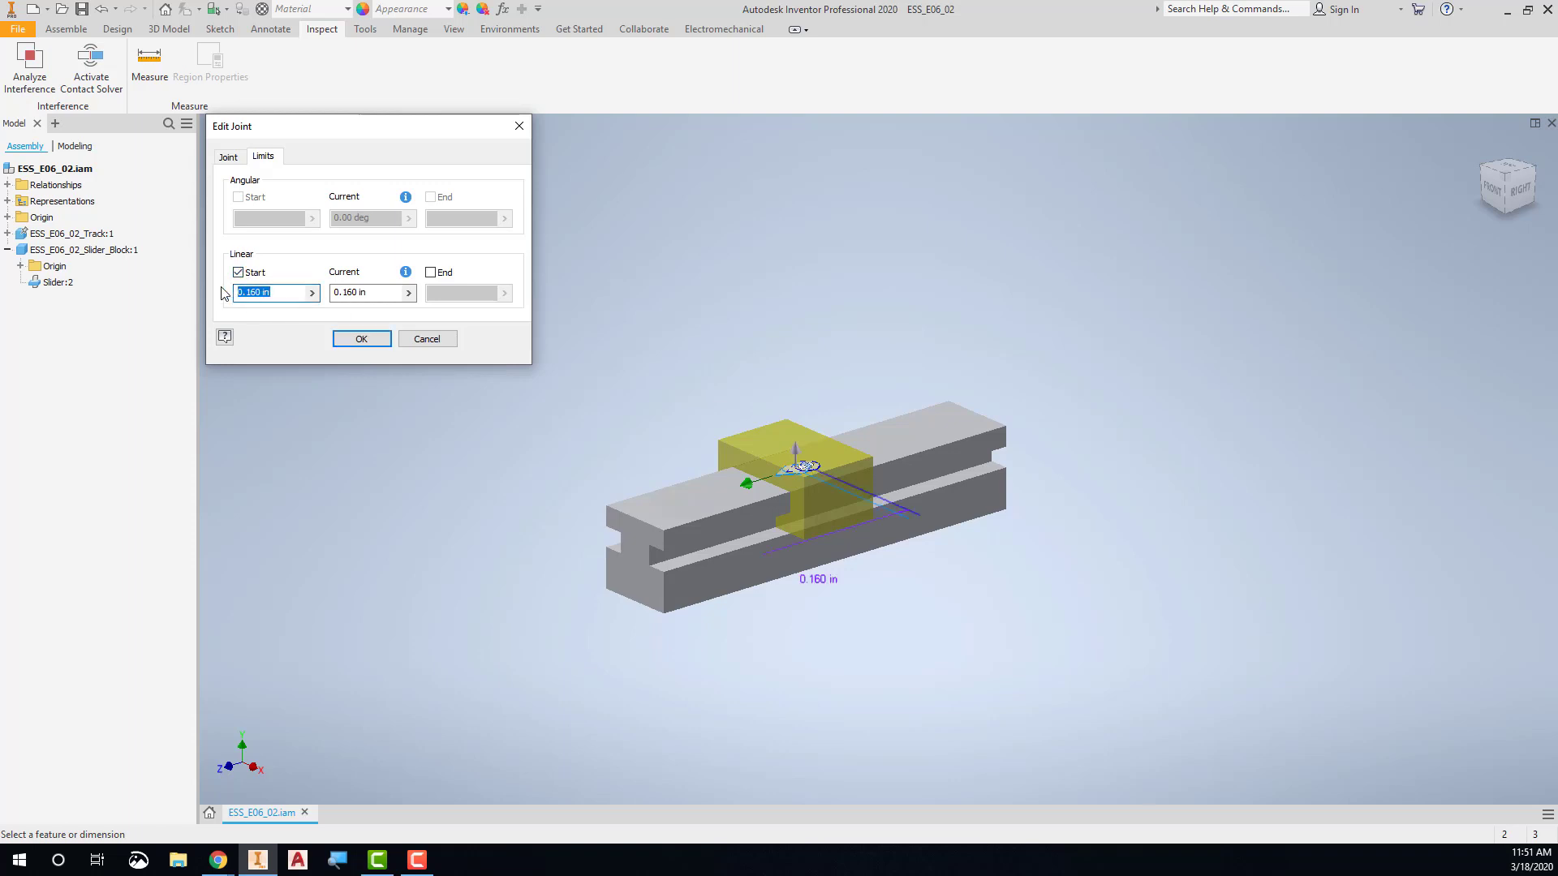
{"action": "type", "text": "-2"}
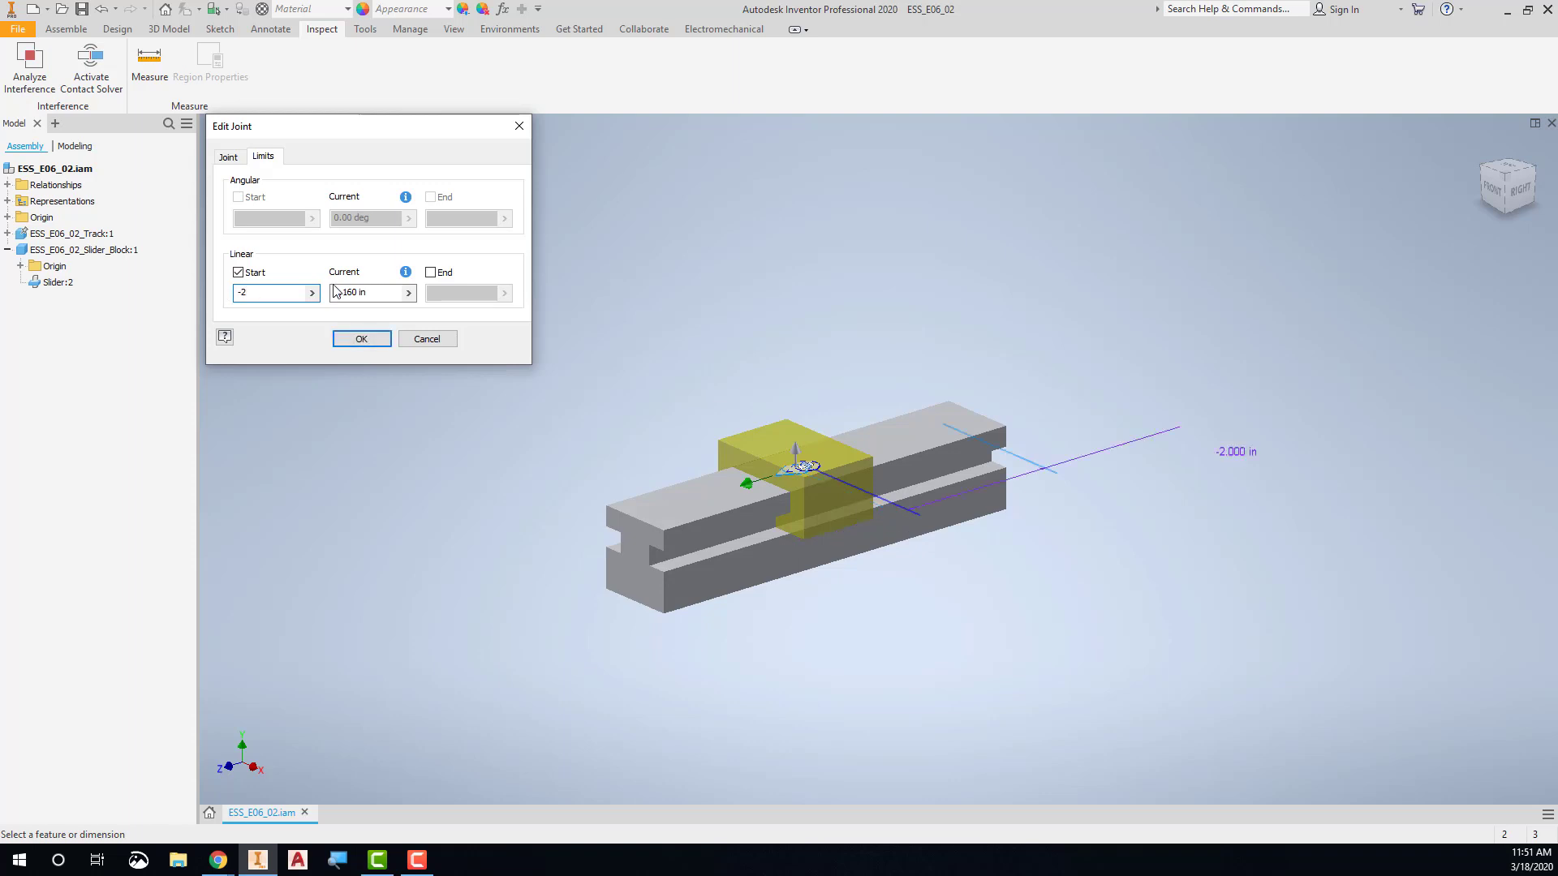
{"action": "left_click", "coordinate": [431, 274]}
{"action": "left_click_drag", "start_coordinate": [473, 294], "coordinate": [403, 308]}
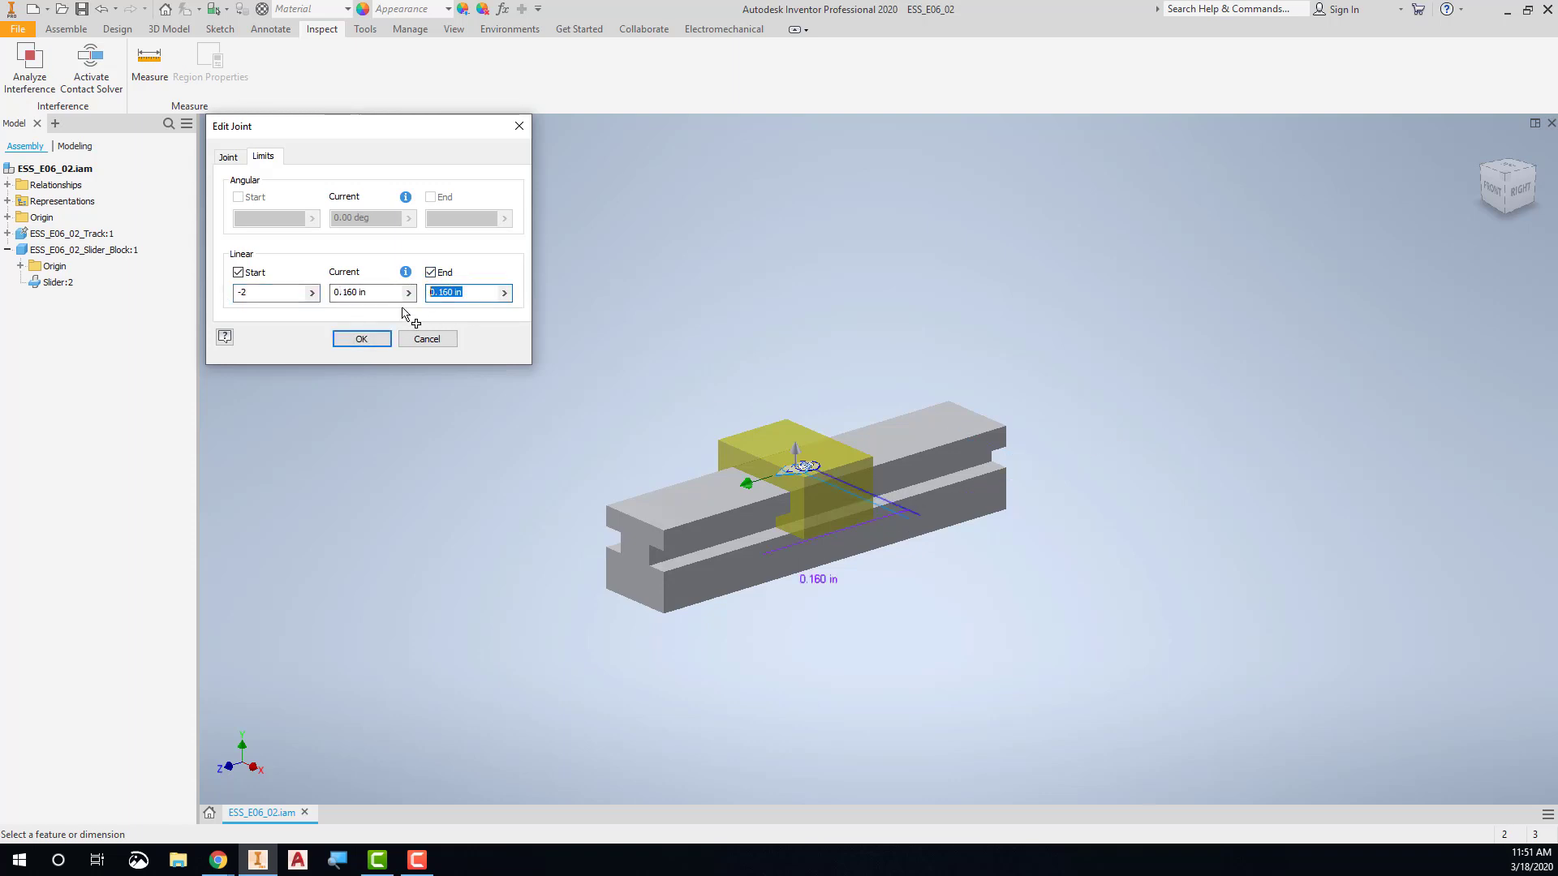
{"action": "type", "text": "2"}
{"action": "left_click", "coordinate": [362, 339]}
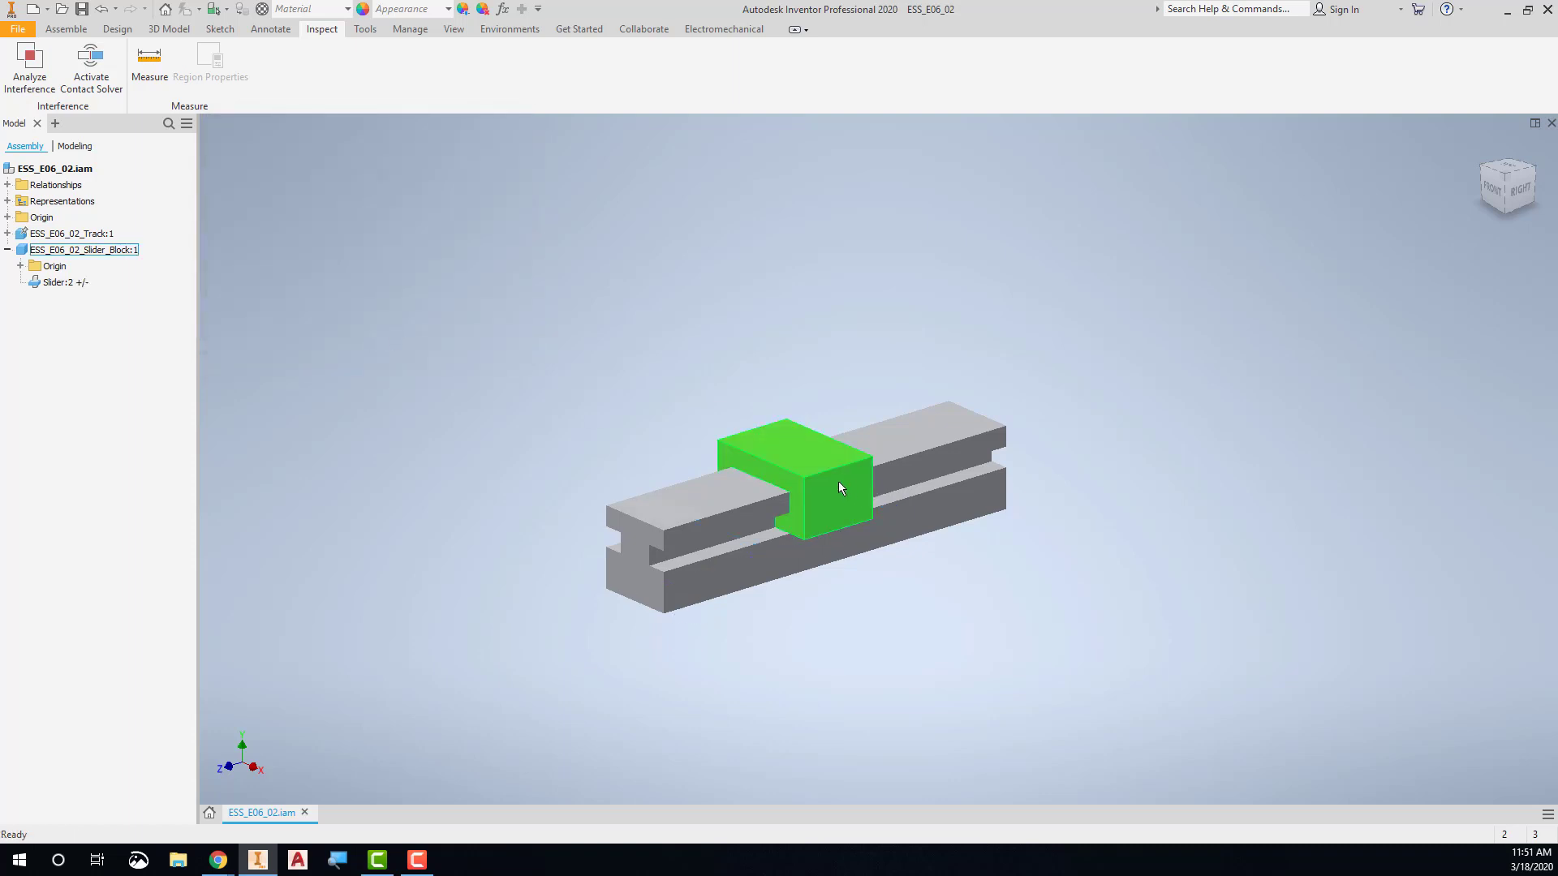